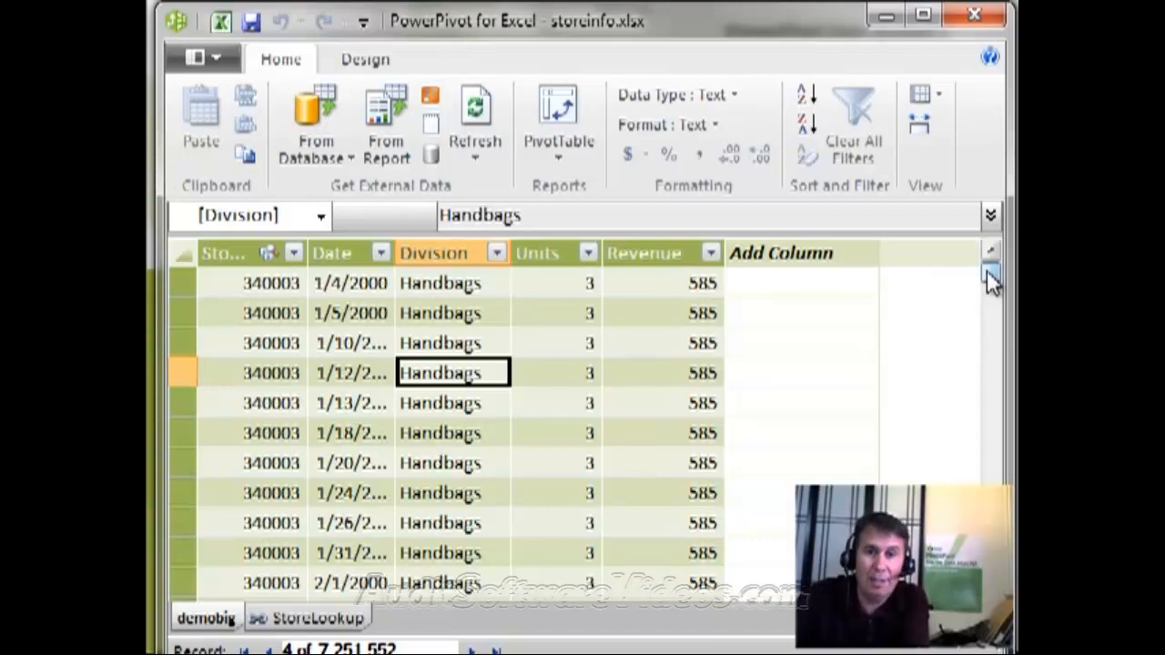
# Step: Sort the demobig table by Revenue from largest to smallest
pyautogui.moveTo(991, 271); pyautogui.dragTo(990, 628)
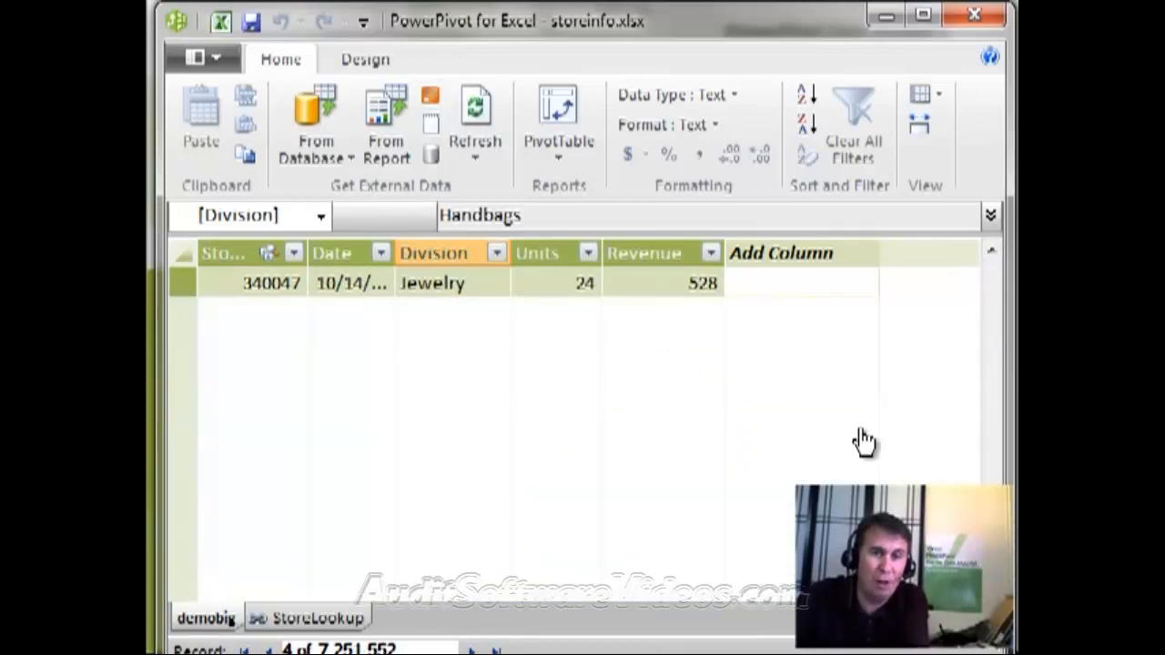
pyautogui.click(988, 292)
pyautogui.click(987, 288)
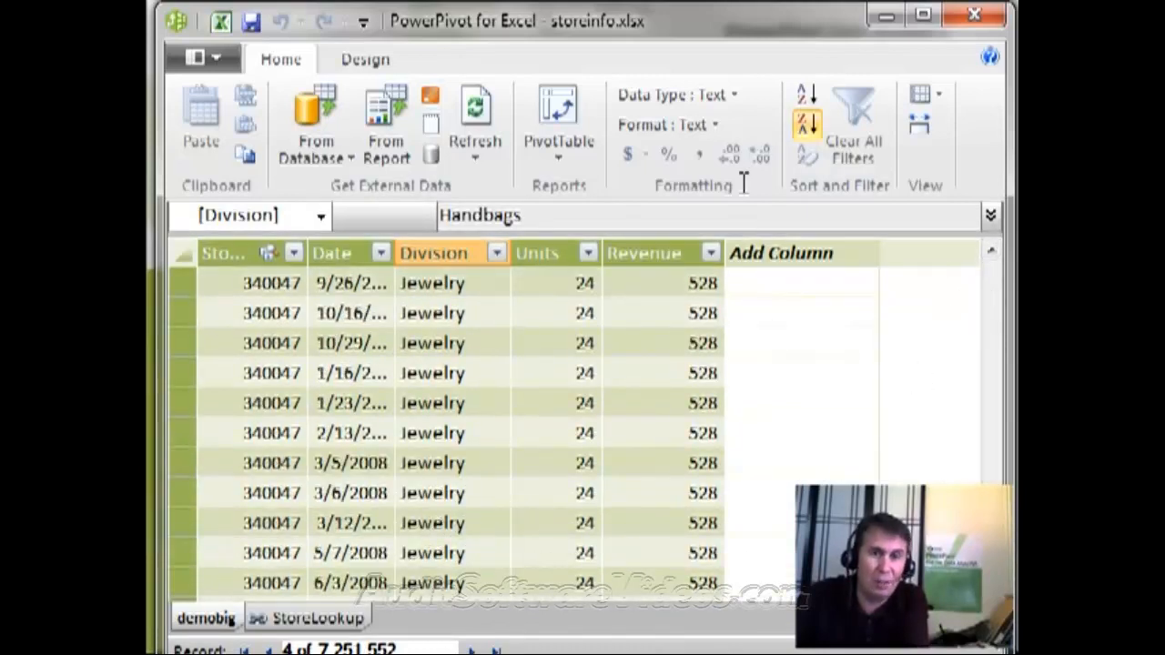
pyautogui.click(673, 283)
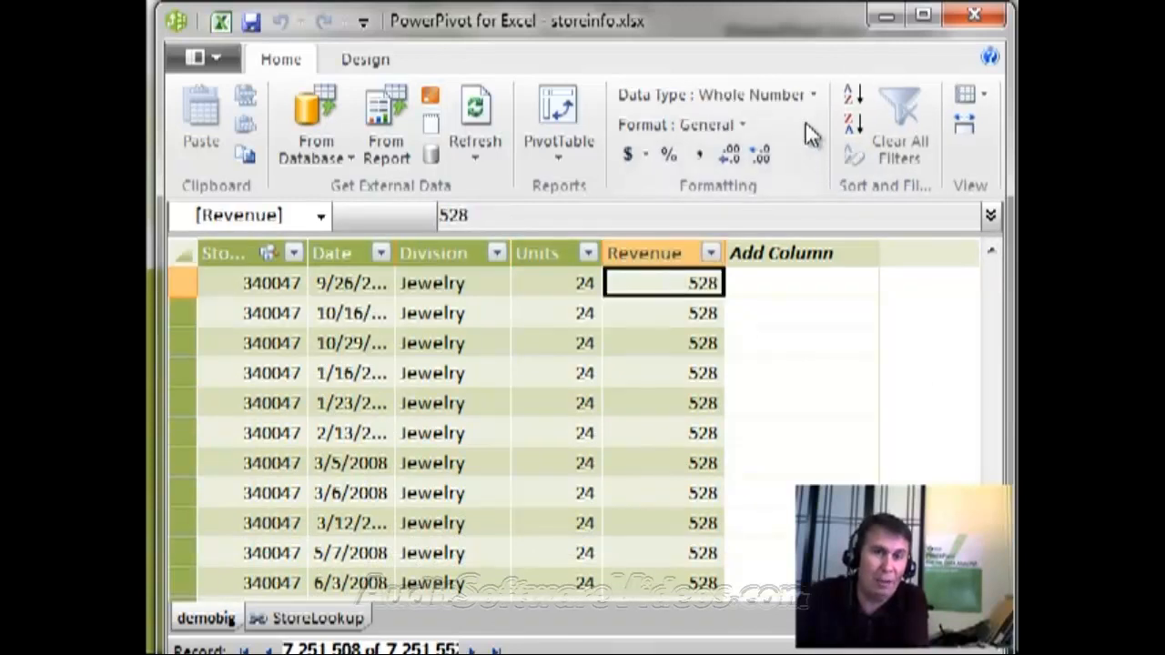
pyautogui.click(853, 121)
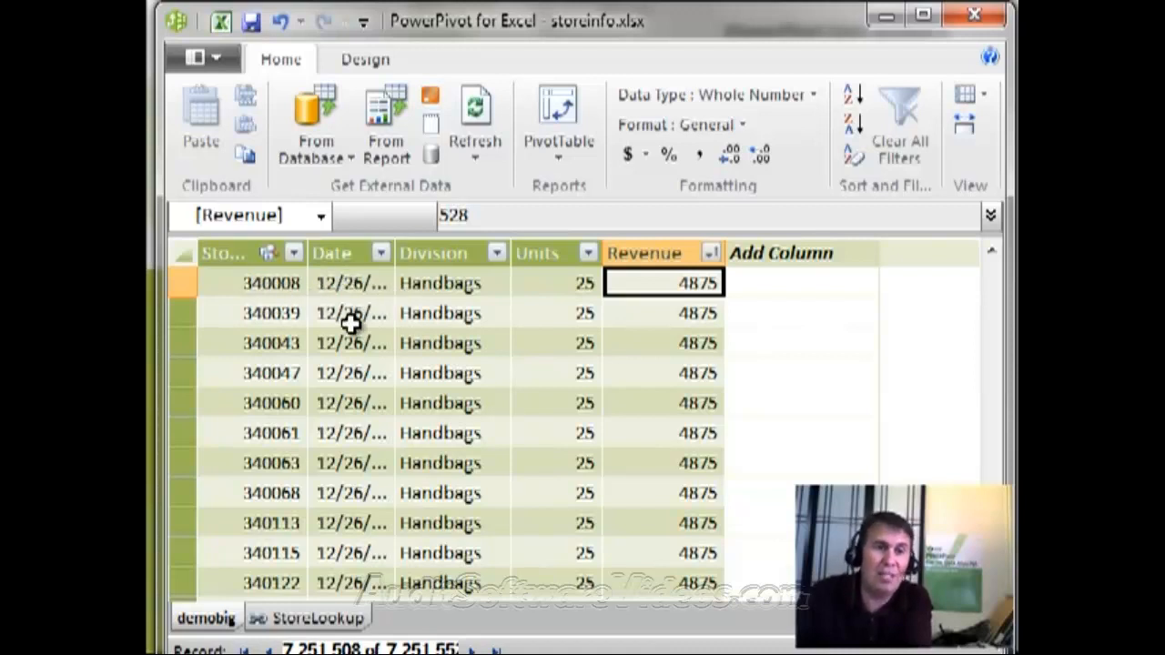
# Step: Compare the StoreLookup and demobig tables, examining how StoreID relates to the Store column
pyautogui.click(318, 619)
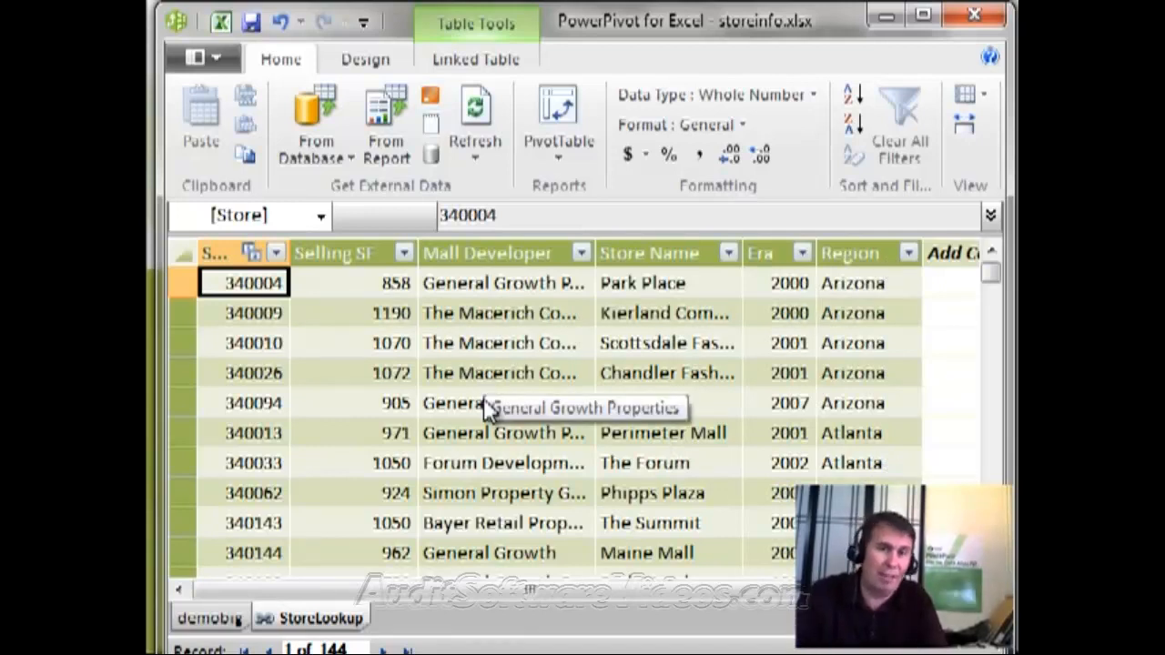
pyautogui.click(229, 617)
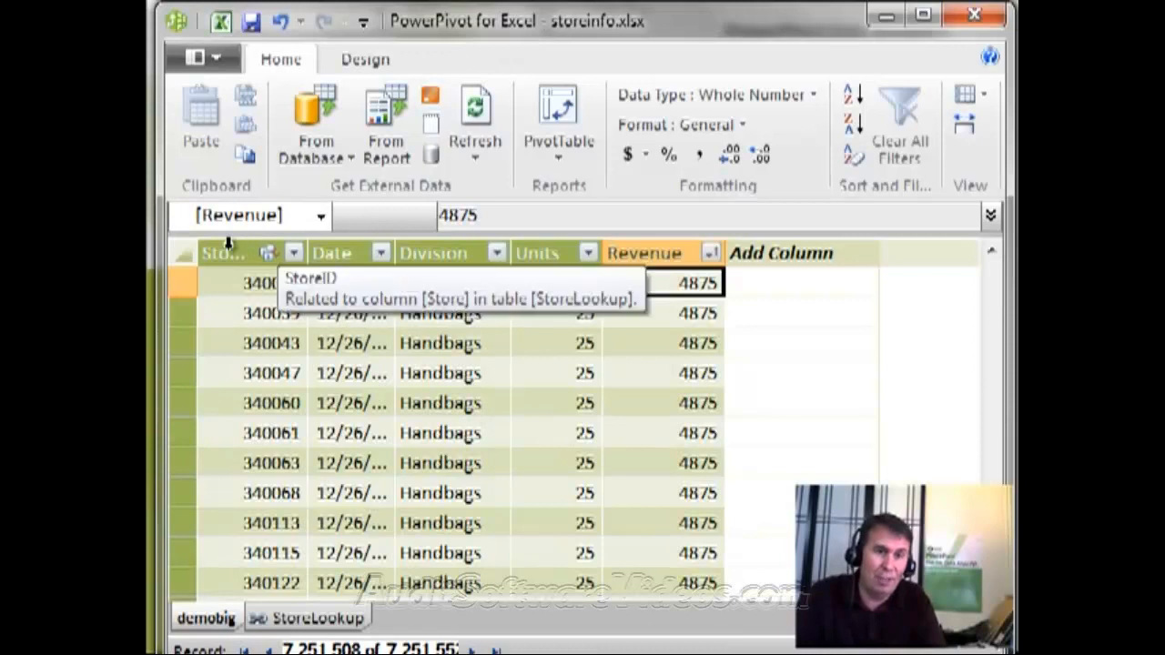
pyautogui.click(328, 621)
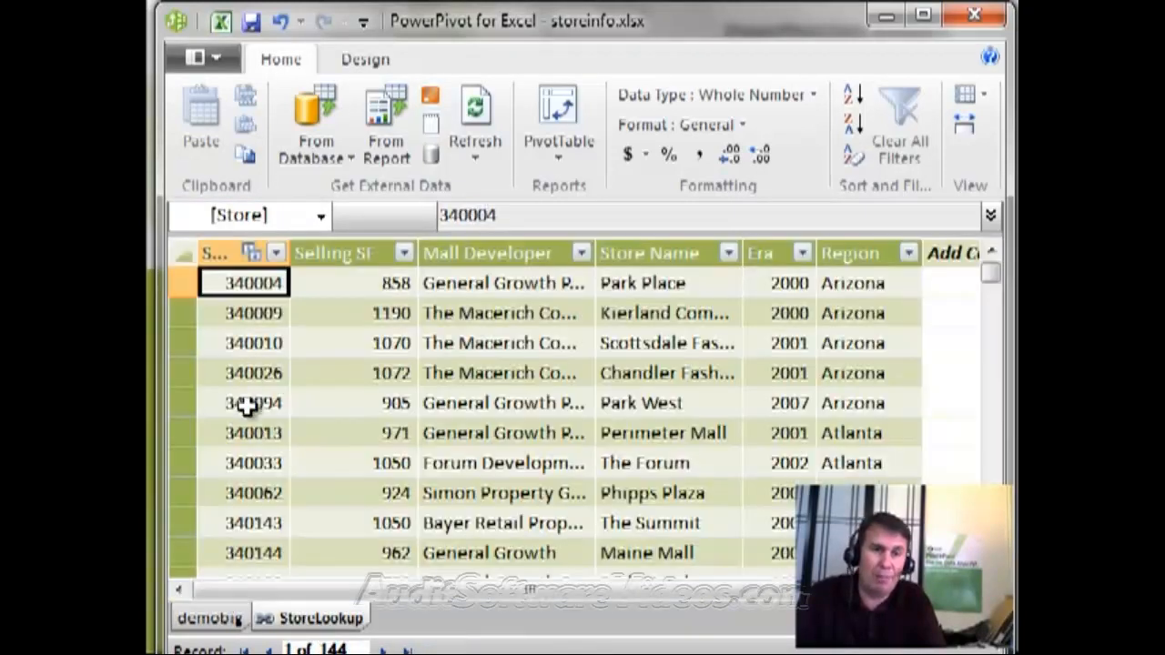
pyautogui.click(226, 620)
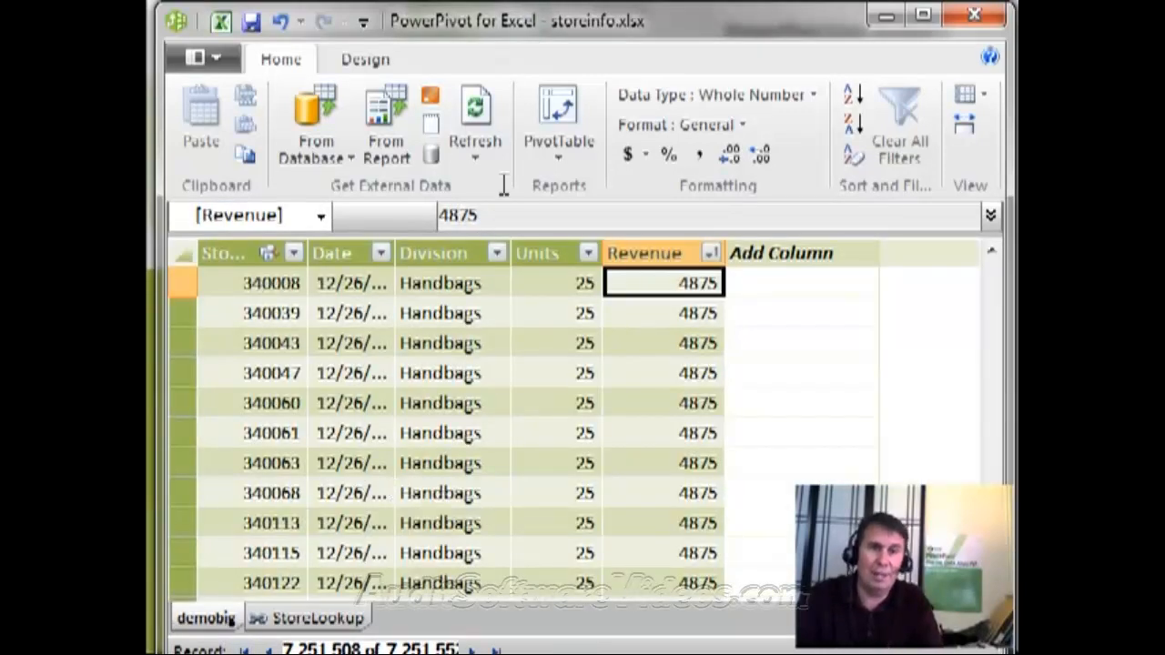
# Step: Switch to the Excel workbook and add the demobig Revenue field to the empty PivotTable
pyautogui.click(218, 20)
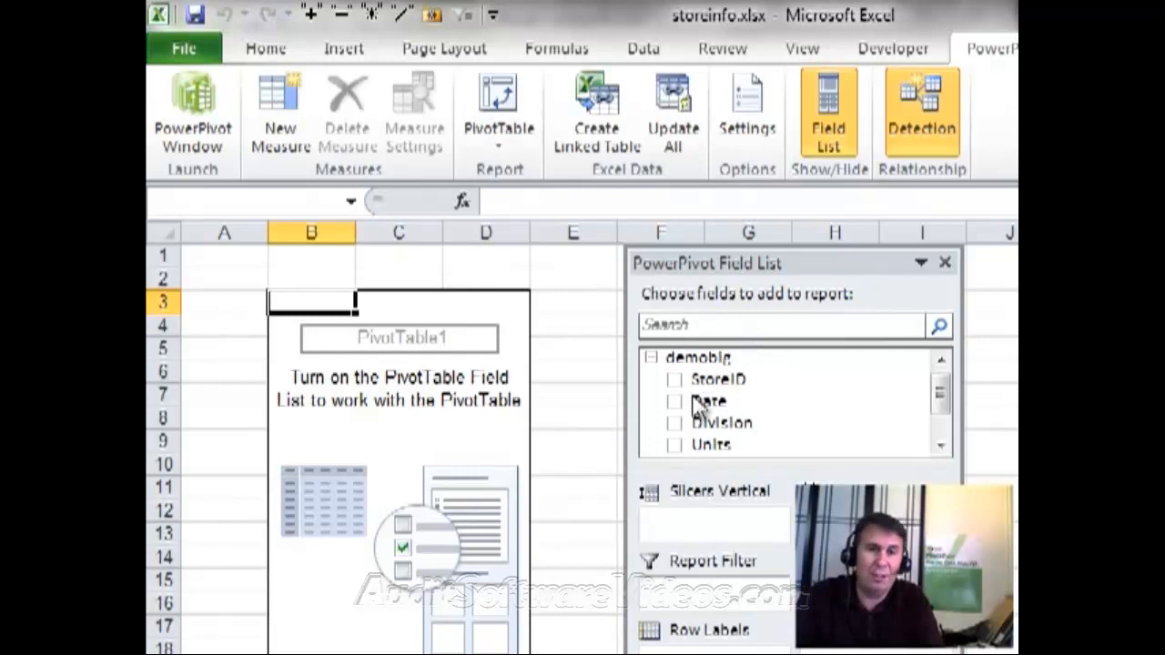
pyautogui.moveTo(947, 409); pyautogui.dragTo(950, 416)
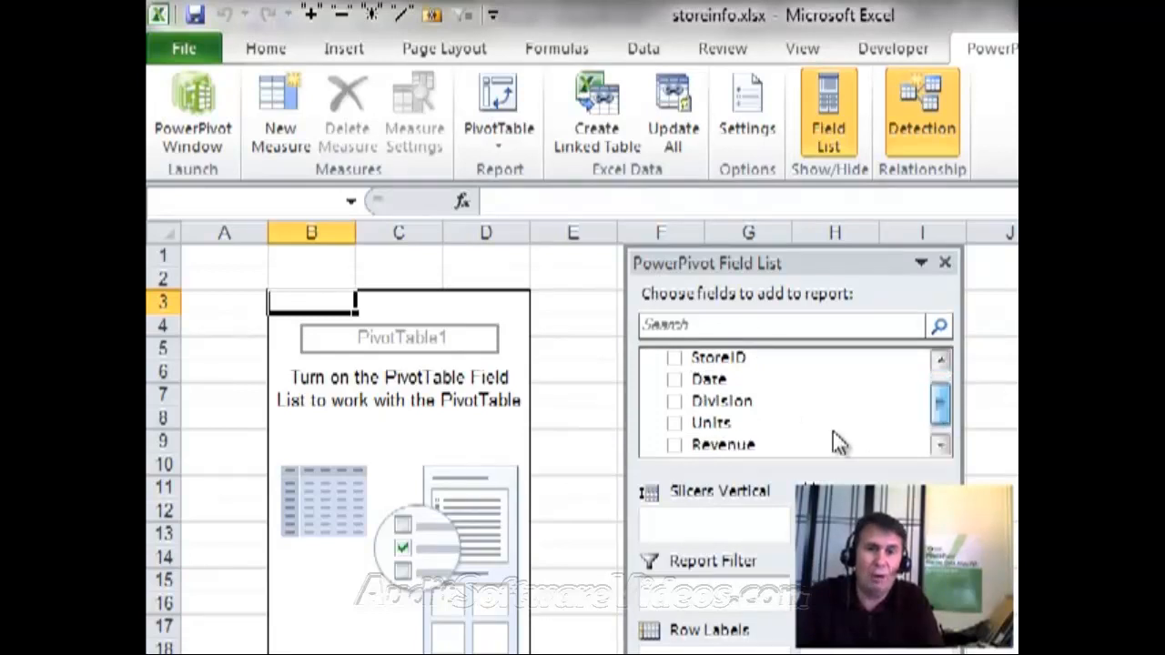
pyautogui.click(675, 446)
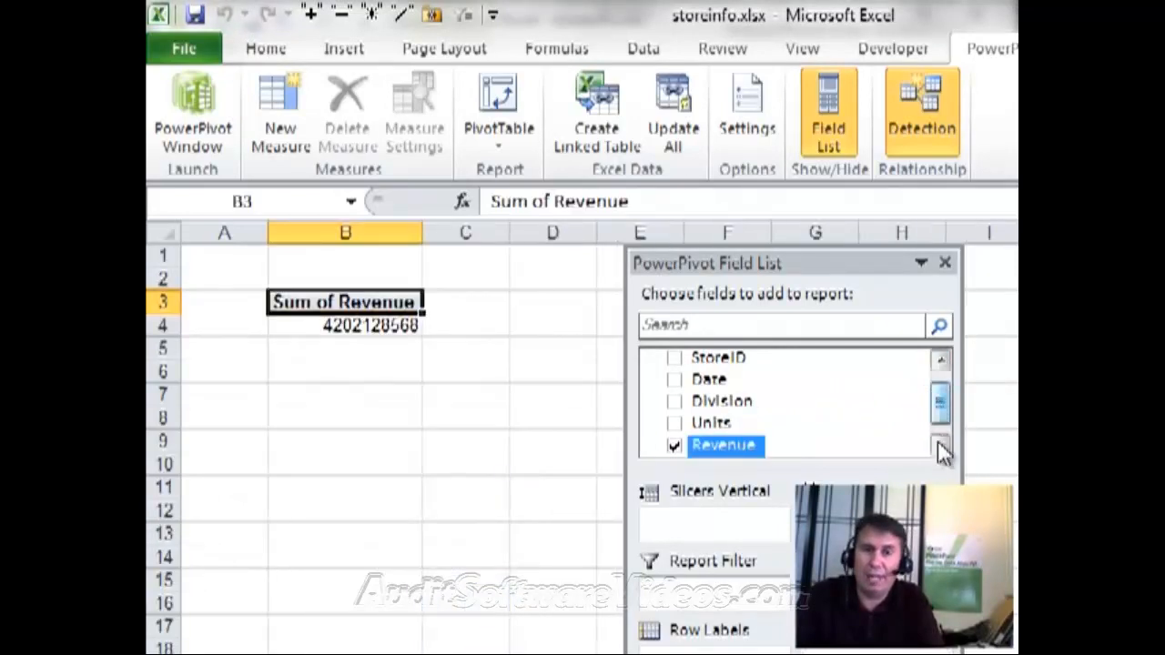
# Step: Expand the StoreLookup table in the field list and add Region to the PivotTable as row labels
pyautogui.click(938, 445)
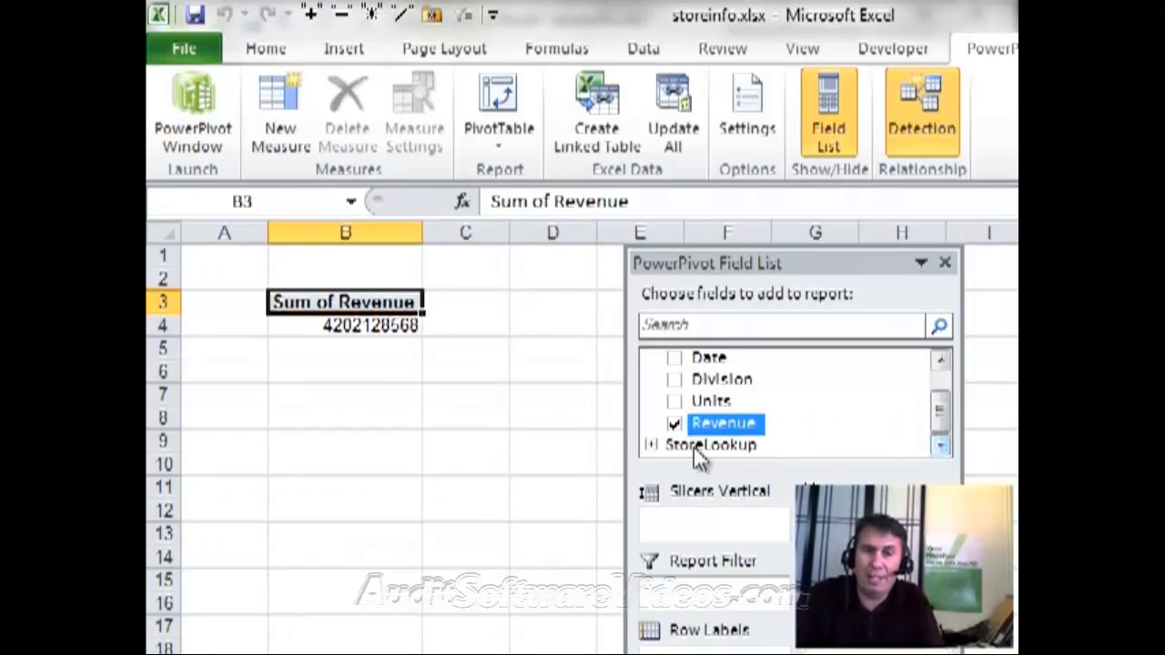
pyautogui.click(652, 446)
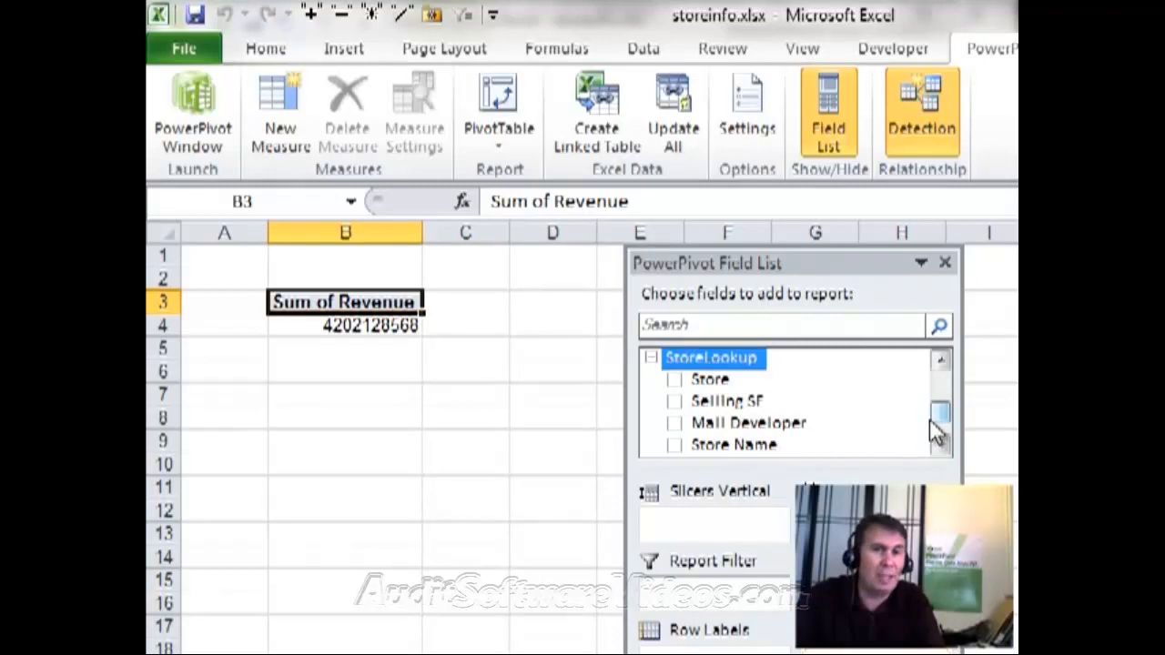
pyautogui.moveTo(942, 430); pyautogui.dragTo(941, 443)
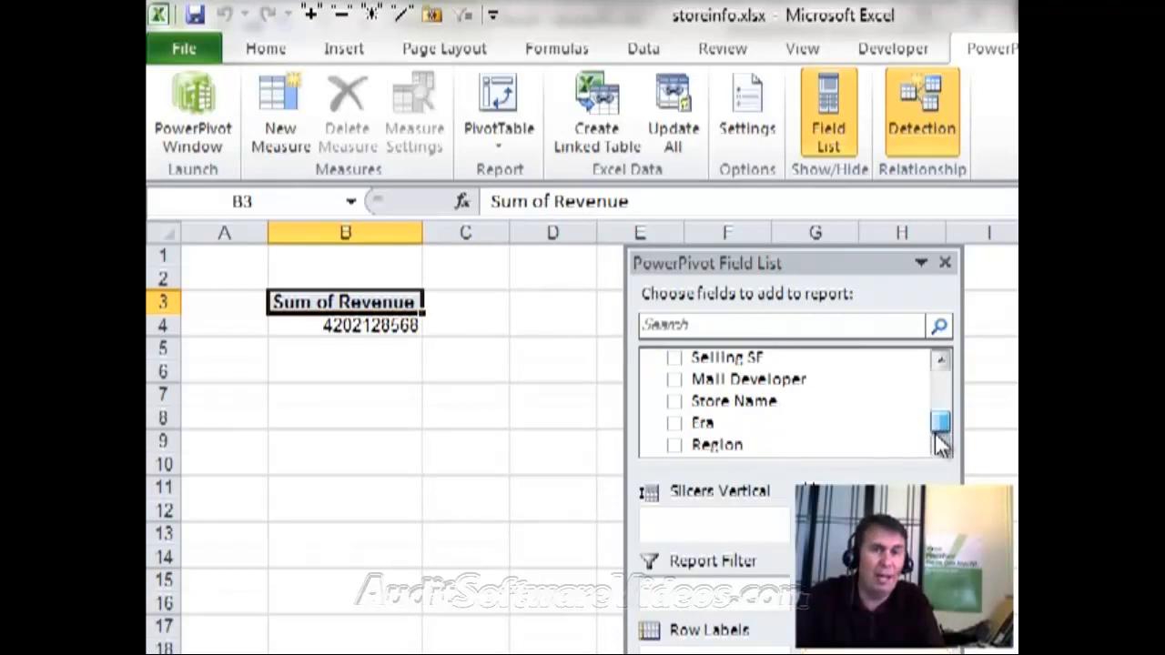
pyautogui.click(675, 446)
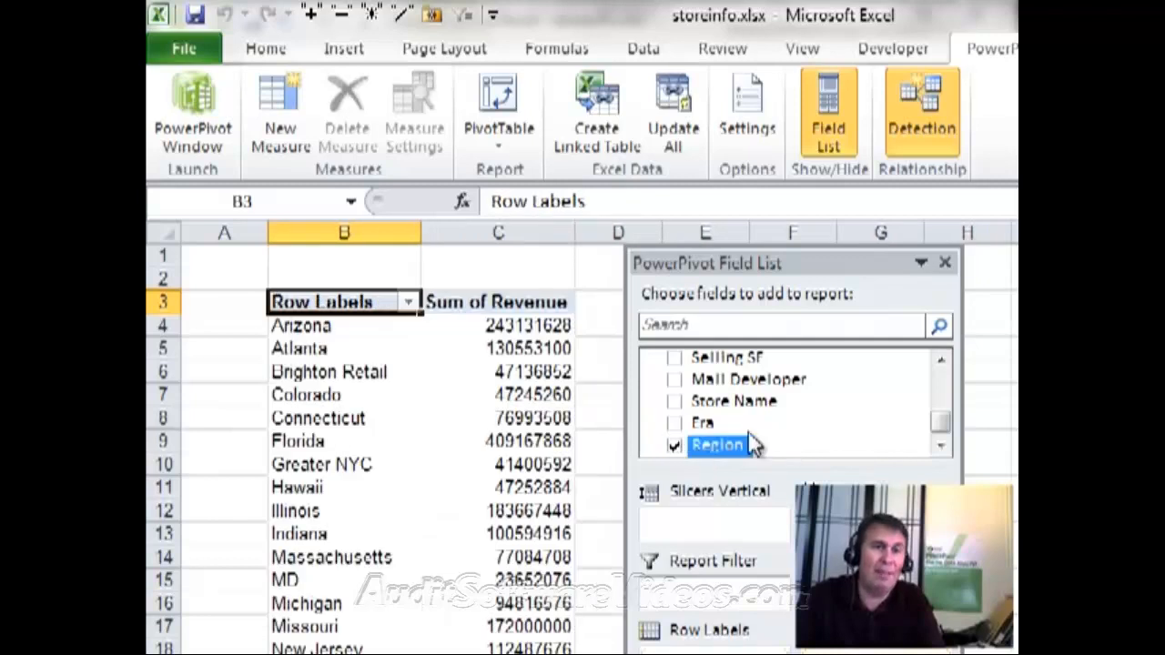
pyautogui.moveTo(486, 360)
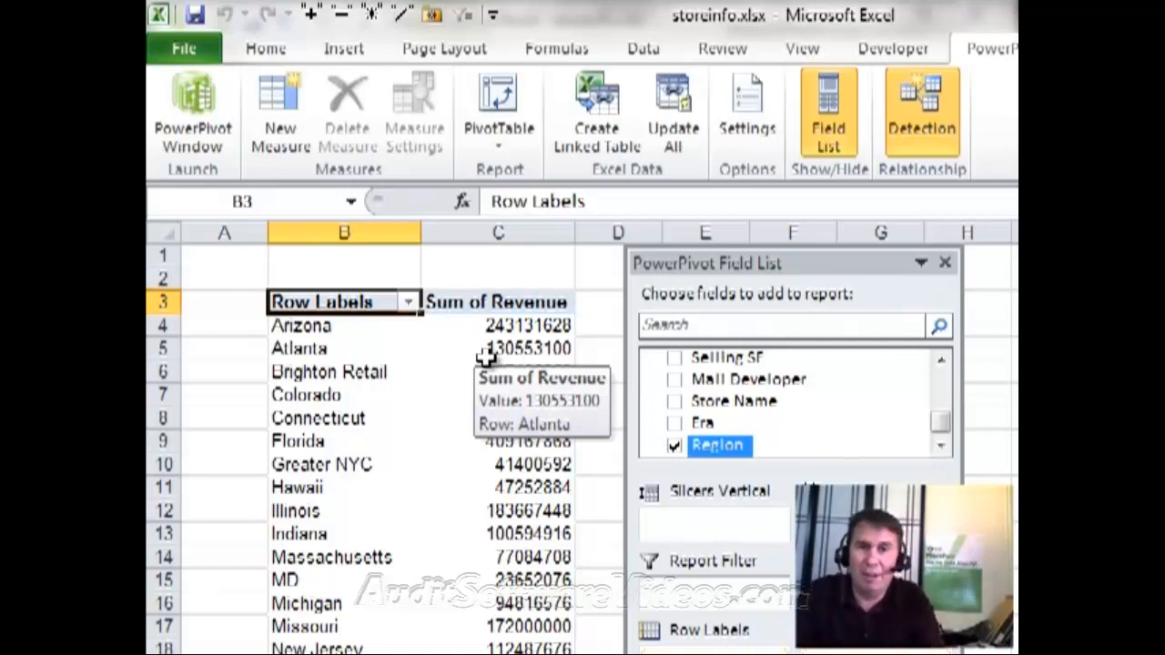
pyautogui.moveTo(504, 380)
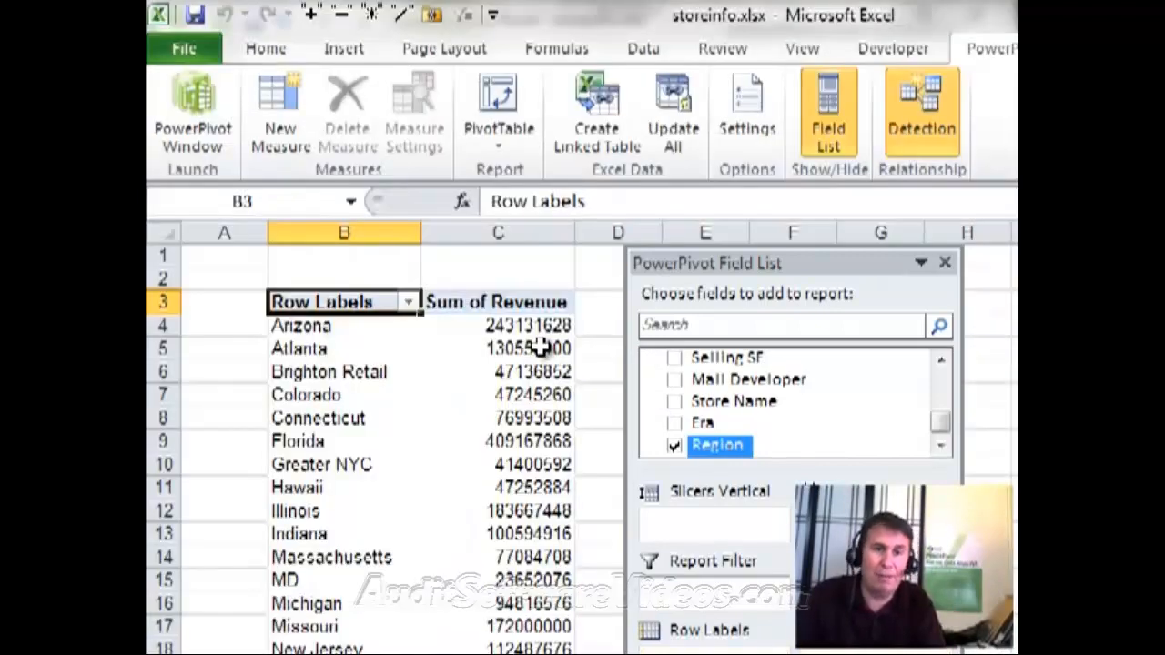
pyautogui.moveTo(541, 347)
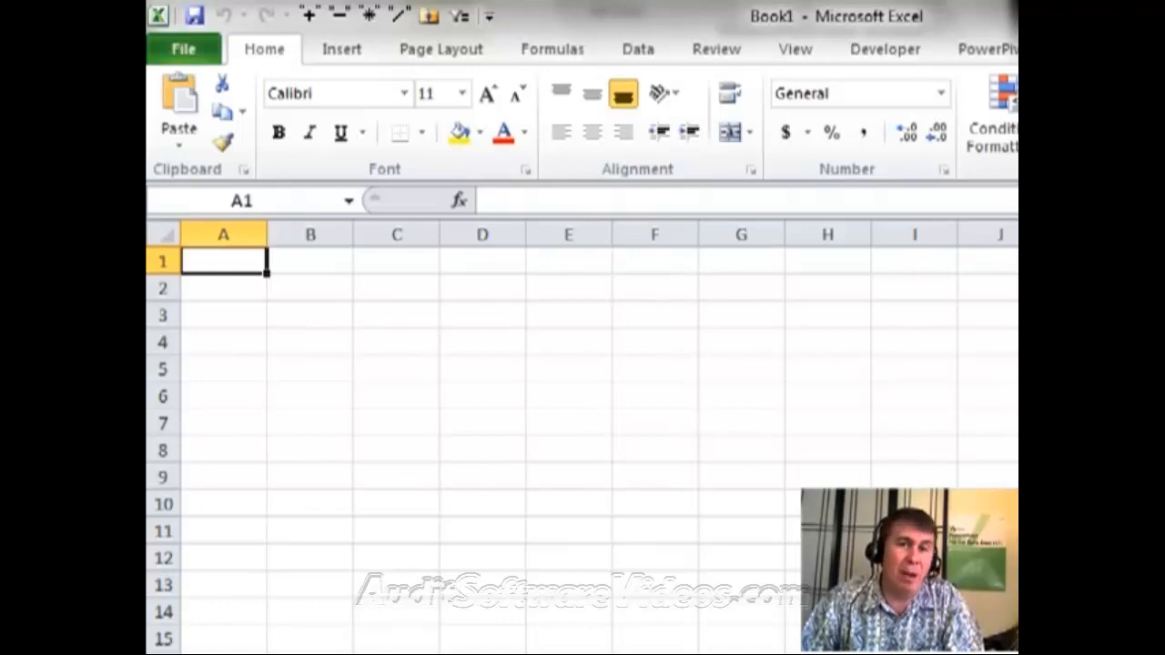
# Step: From the blank Book1 workbook, open the PowerPivot window and start a text file import using the first row as column headers
pyautogui.click(997, 60)
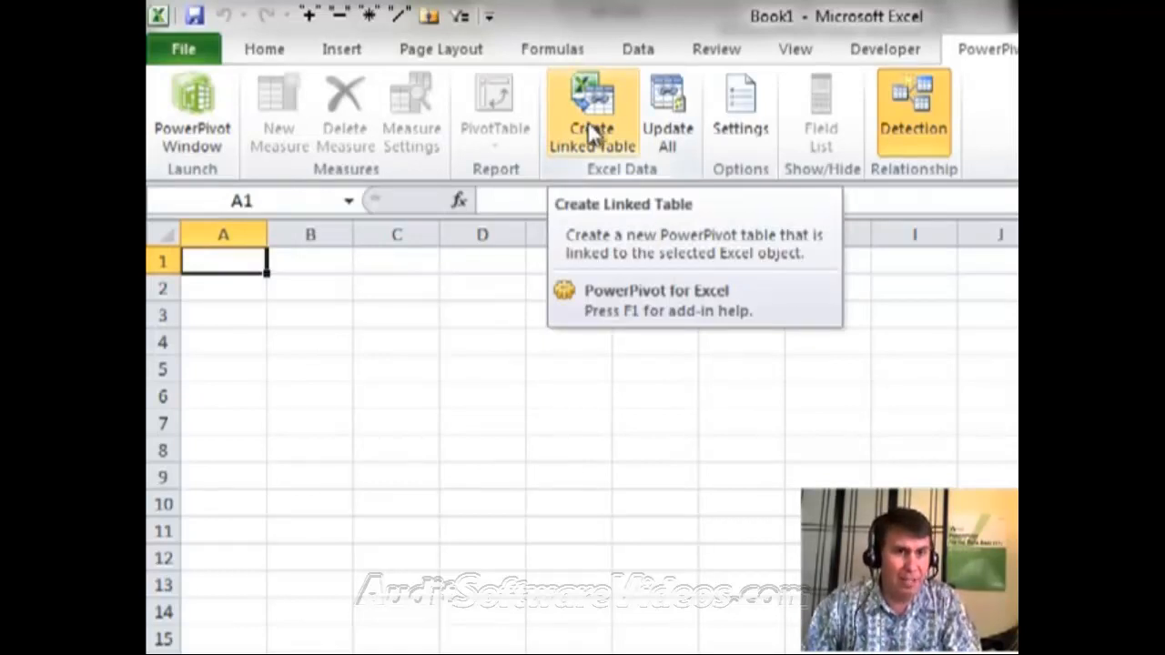
pyautogui.click(214, 134)
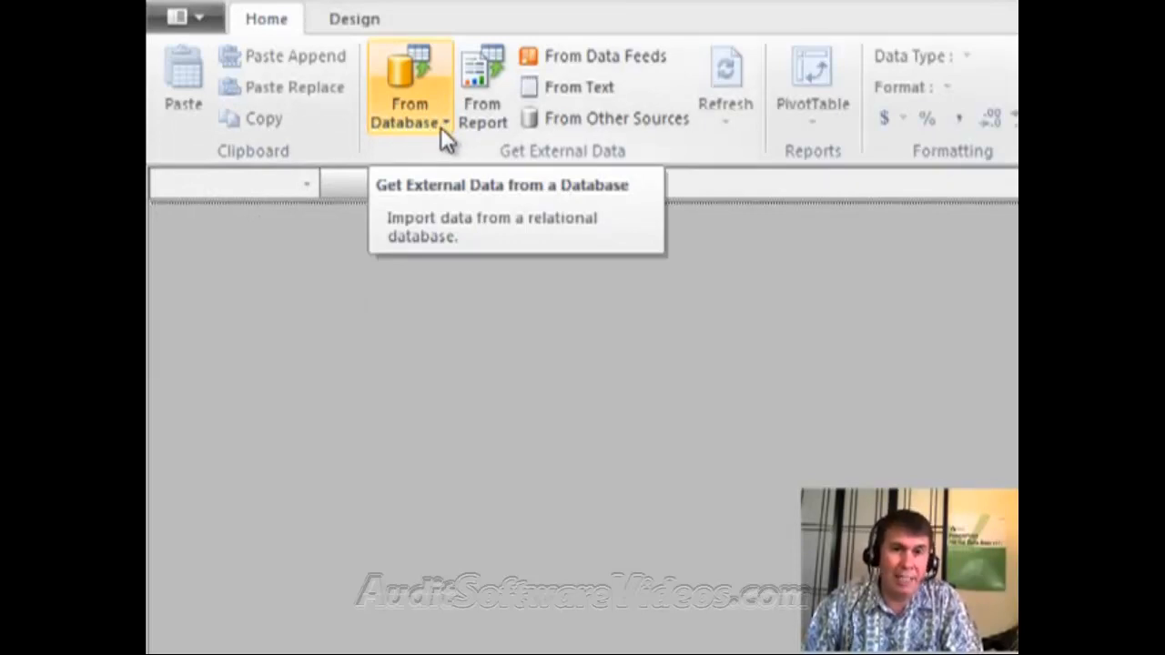
pyautogui.click(575, 91)
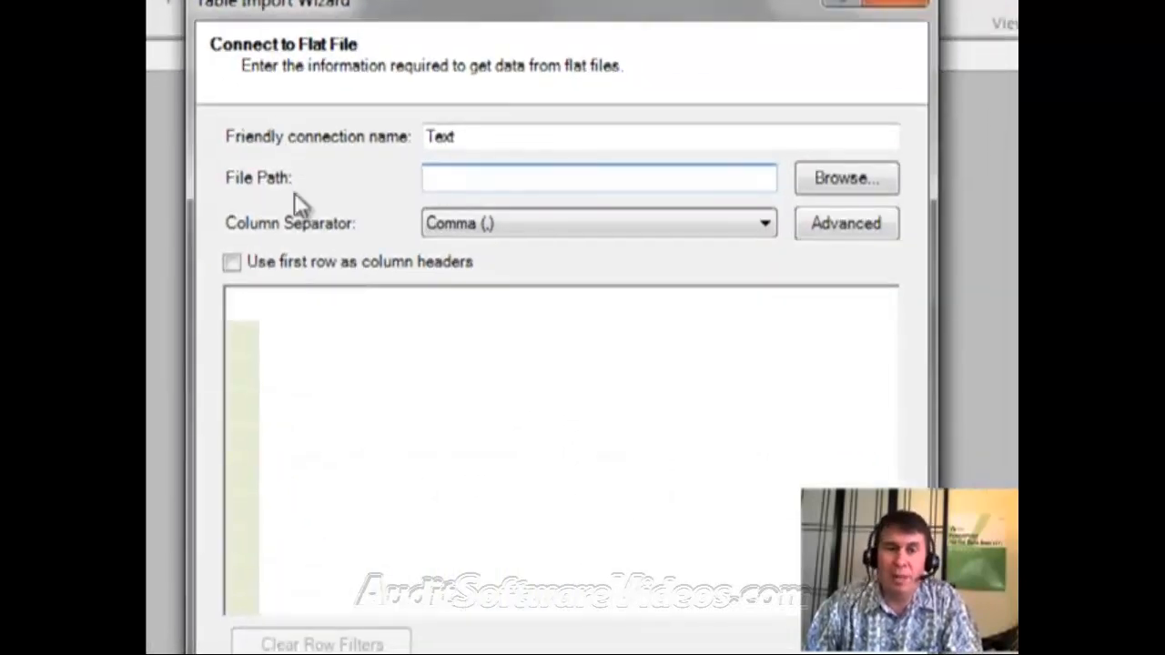
pyautogui.click(231, 264)
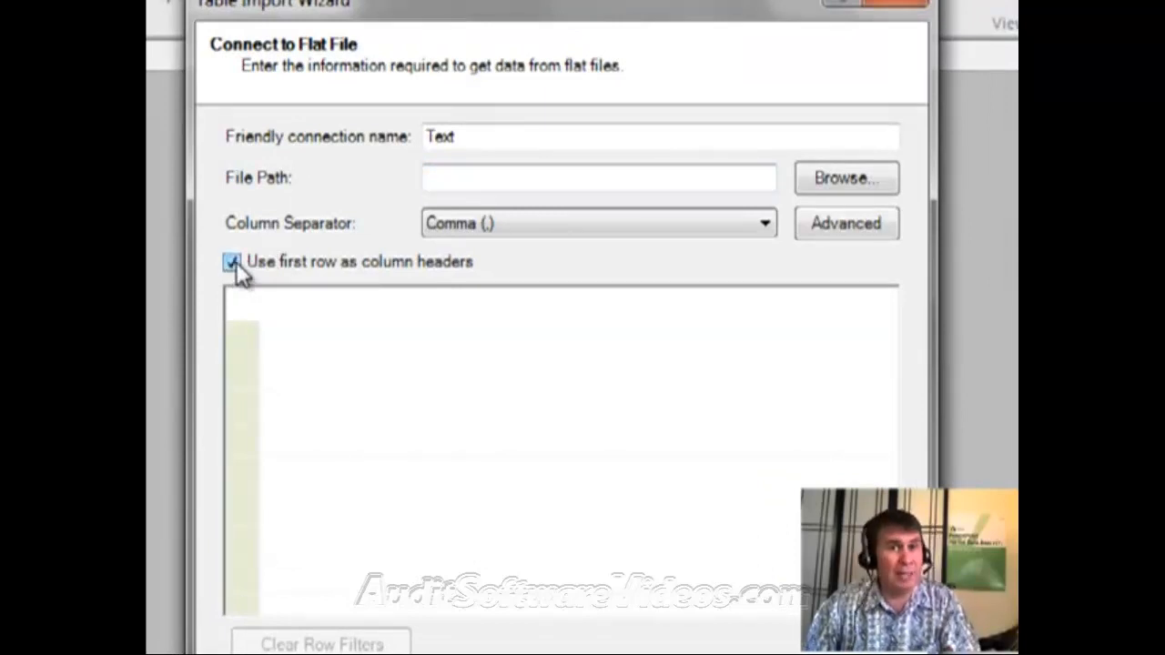
# Step: Choose demo.txt from the PowerPivot folder as the source file for the import
pyautogui.click(830, 180)
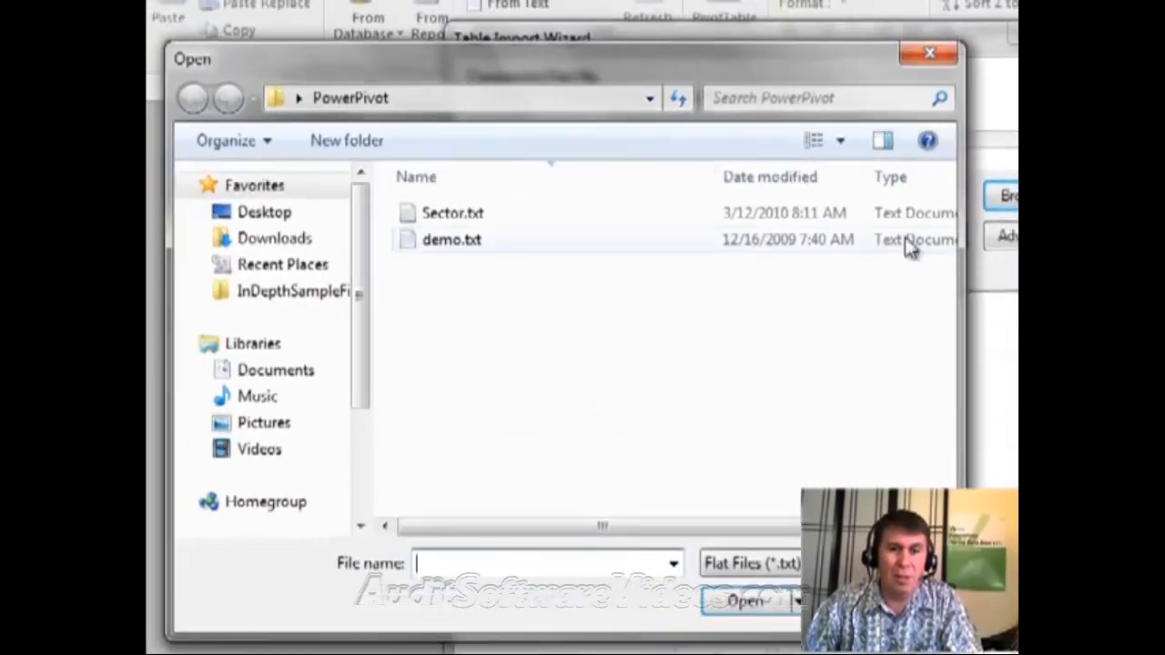
pyautogui.moveTo(471, 249)
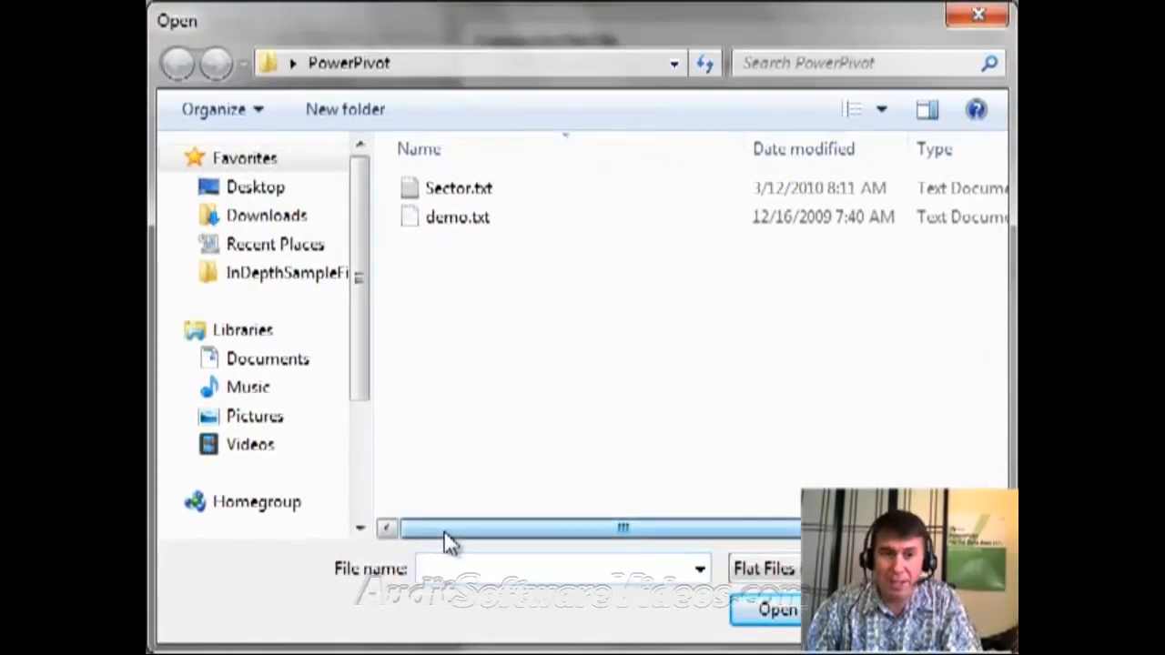
pyautogui.moveTo(446, 542); pyautogui.dragTo(460, 541)
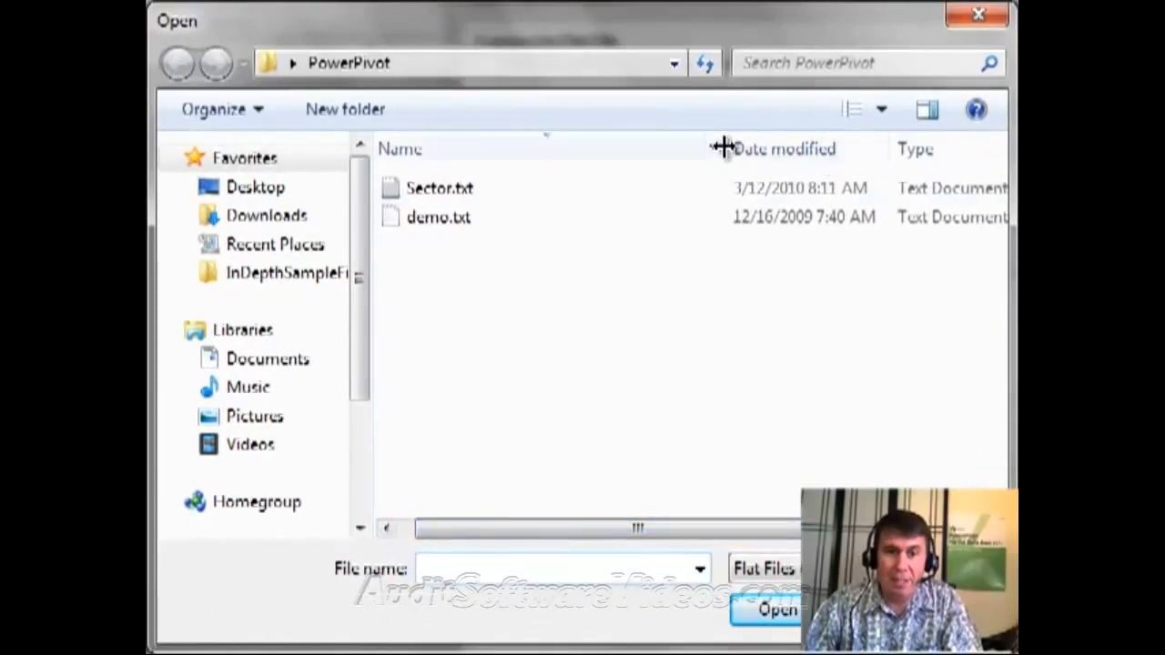
pyautogui.moveTo(723, 148); pyautogui.dragTo(530, 150)
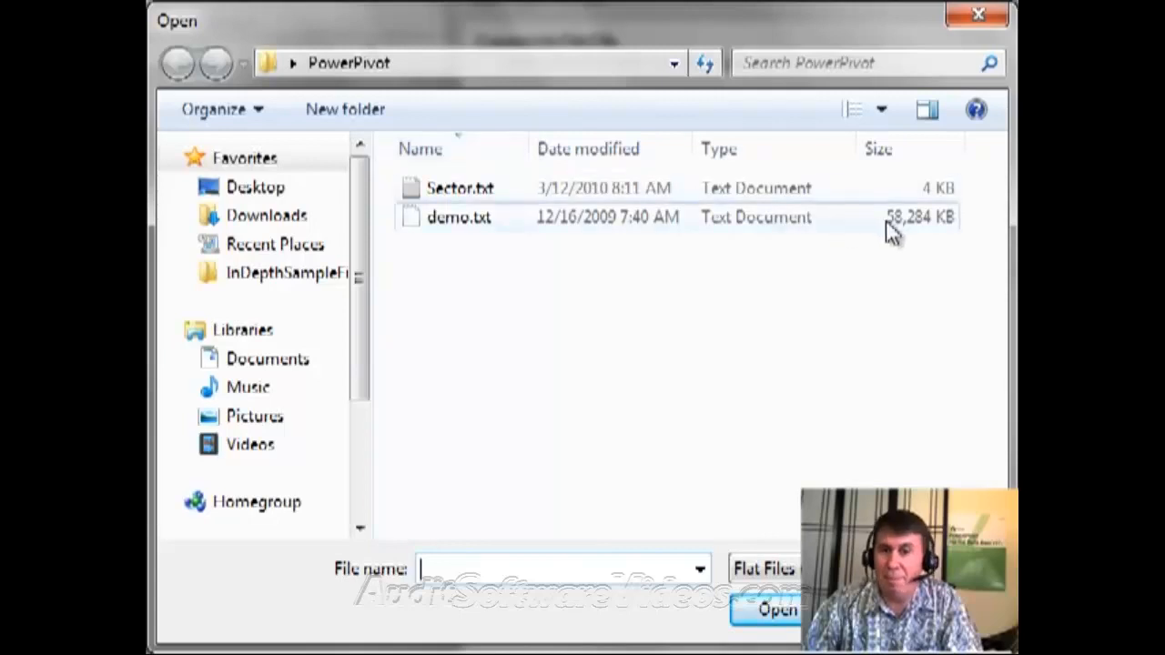
pyautogui.click(471, 225)
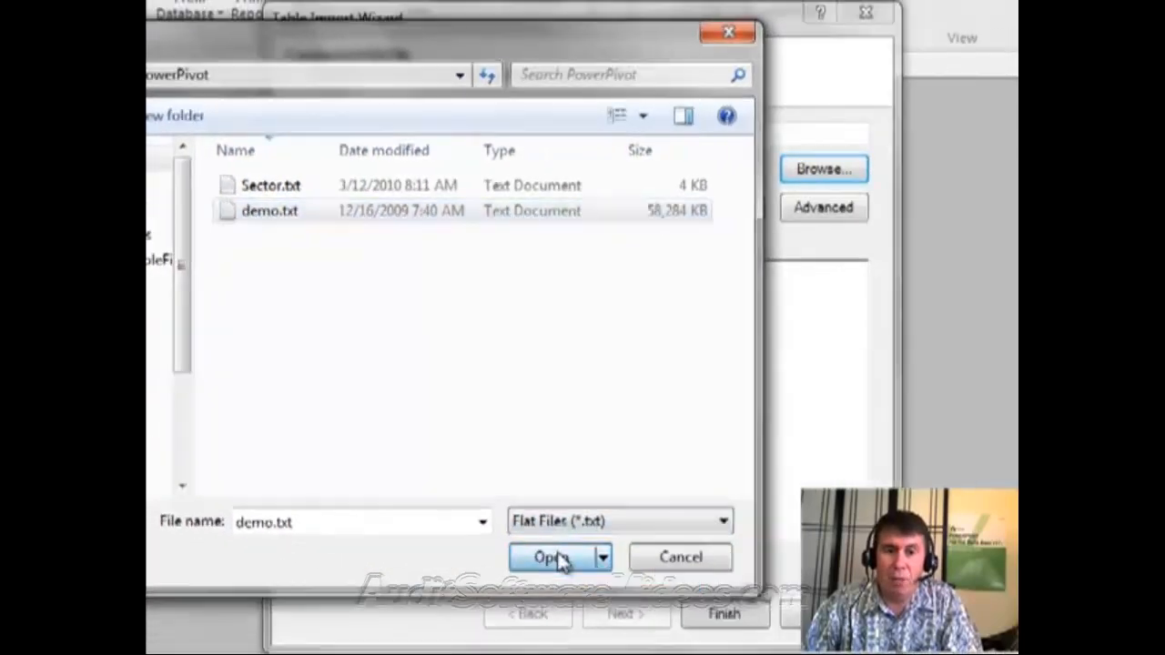
pyautogui.click(775, 610)
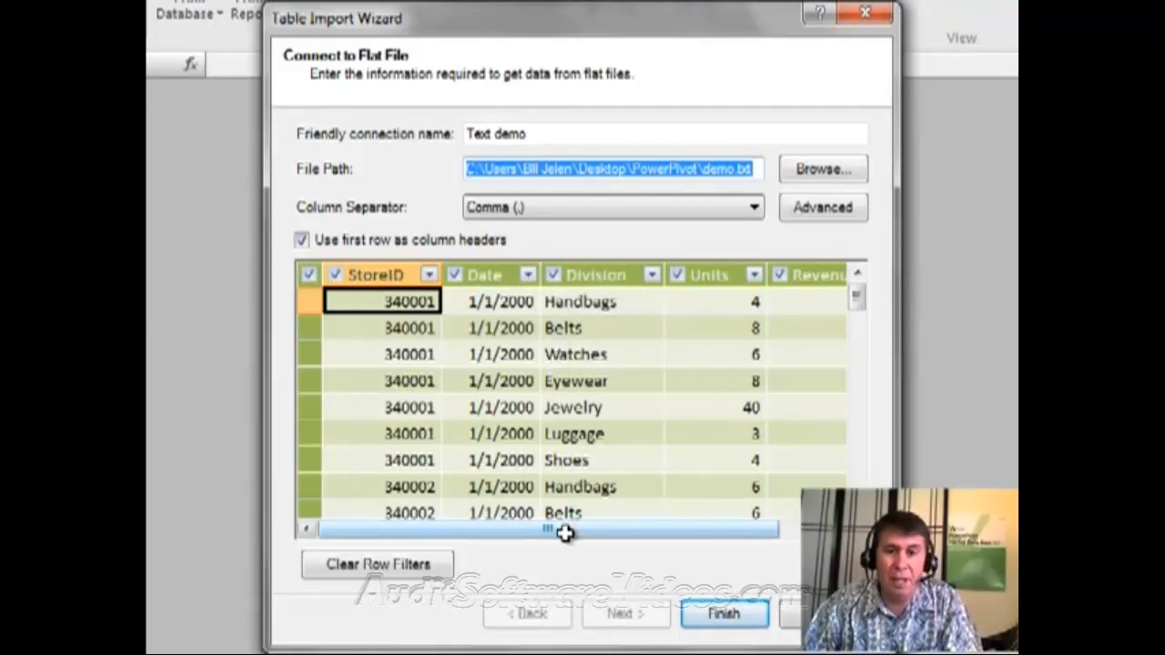
# Step: Import all columns of the demo file into PowerPivot and close the import wizard
pyautogui.moveTo(559, 536); pyautogui.dragTo(531, 533)
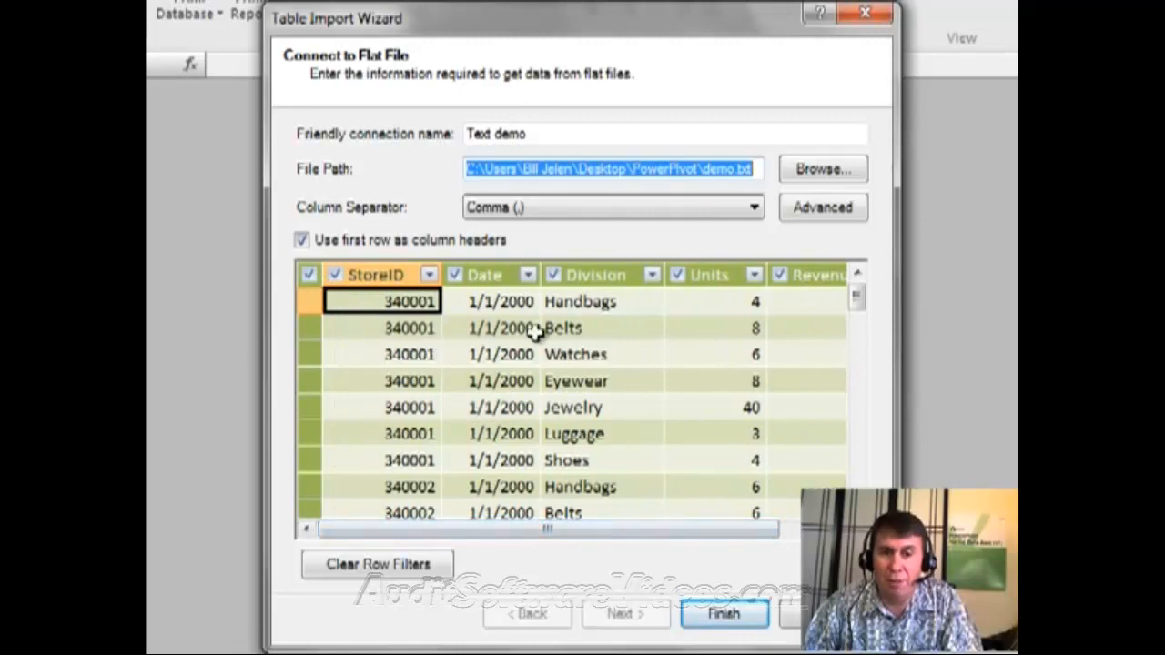
pyautogui.click(722, 616)
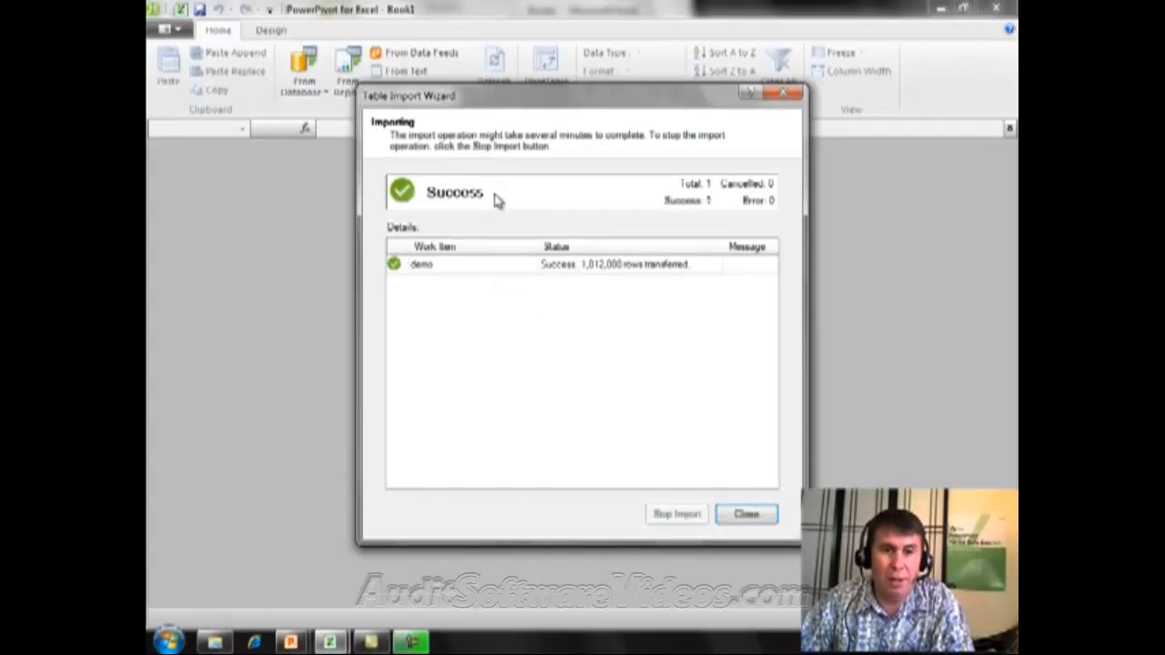
pyautogui.click(743, 515)
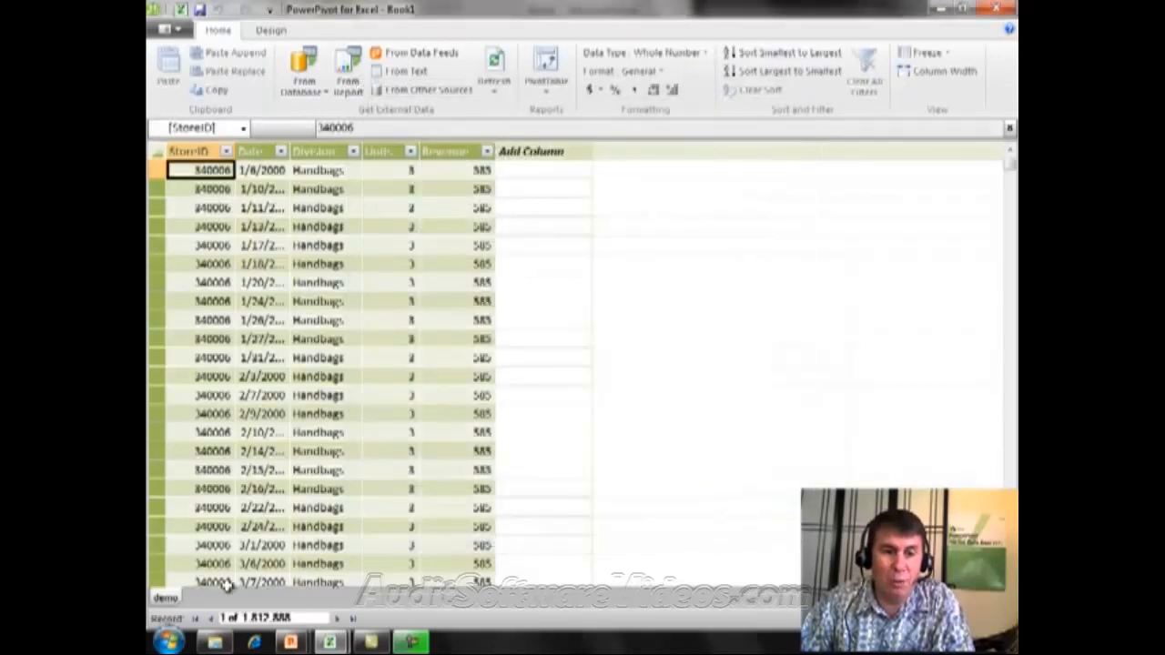
pyautogui.moveTo(1011, 173)
pyautogui.mouseDown()
pyautogui.moveTo(1009, 528)
pyautogui.moveTo(1009, 163)
pyautogui.mouseUp()
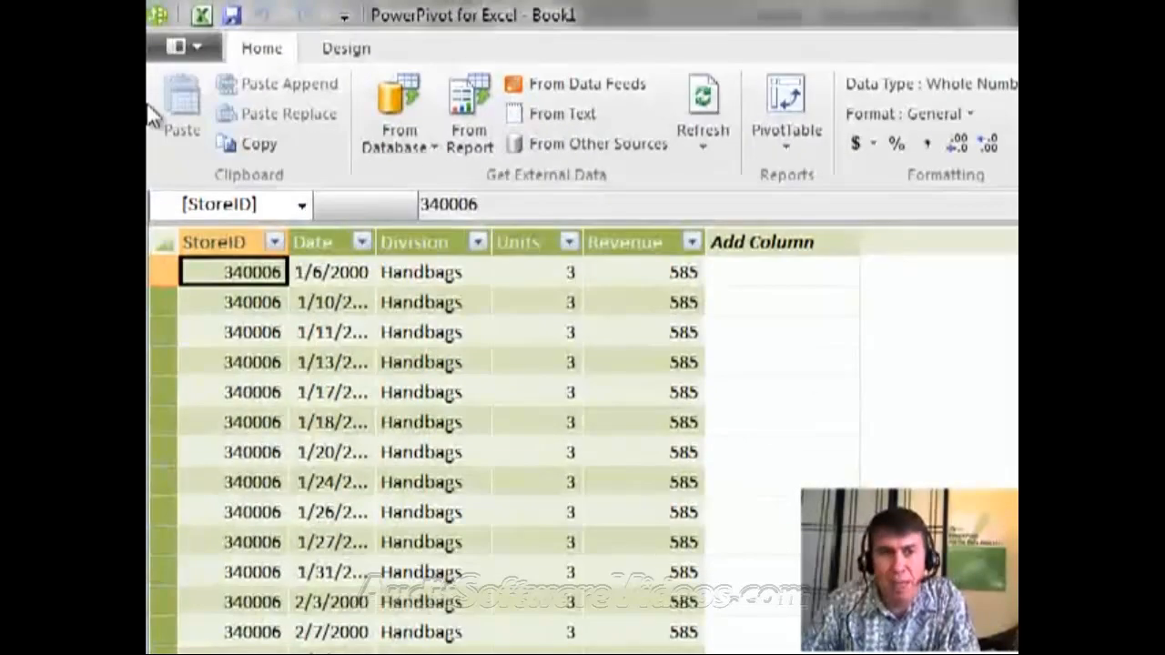
# Step: Return to the Excel workbook, save it as PowerPivot1 in the Documents library and close it
pyautogui.click(201, 16)
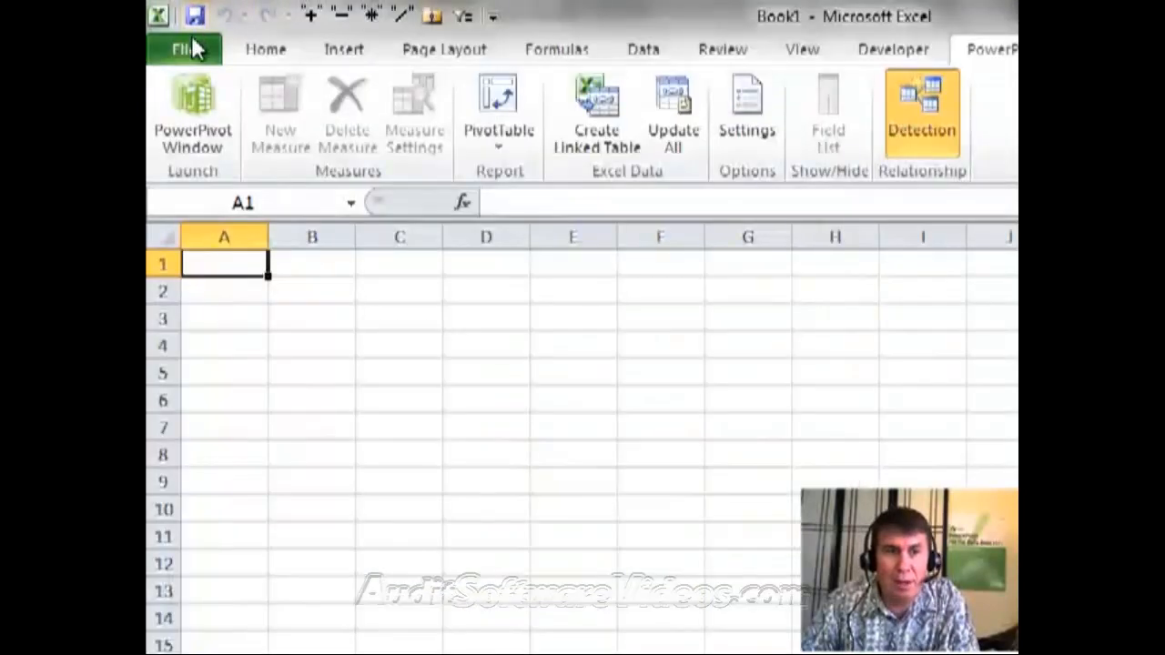
pyautogui.click(188, 48)
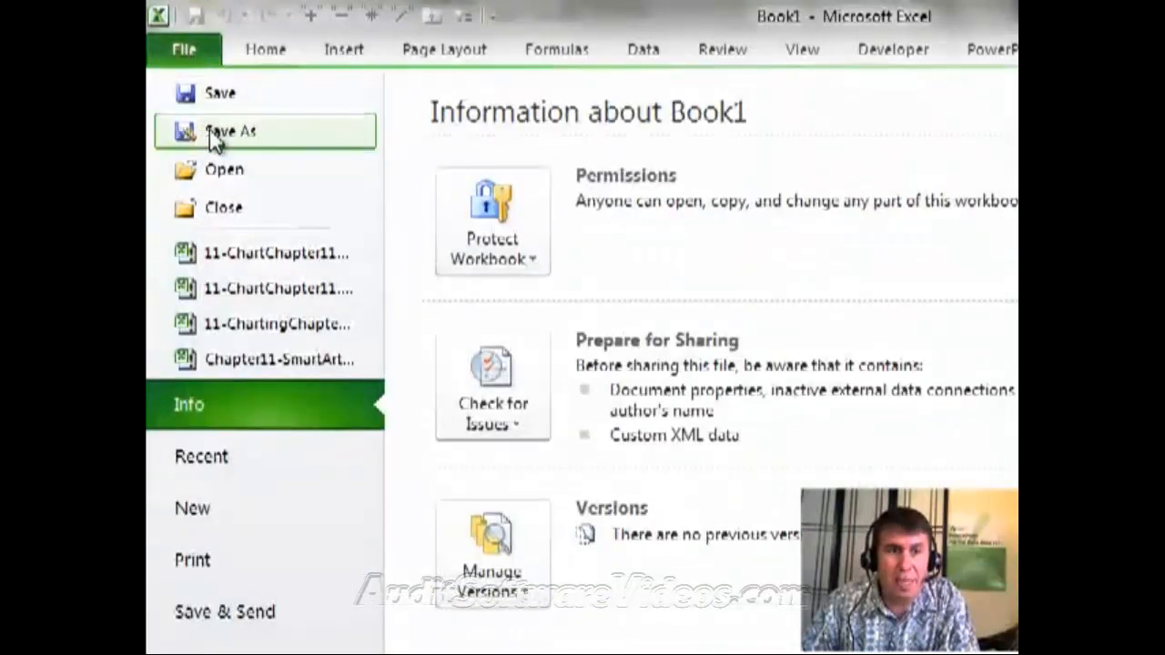
pyautogui.click(209, 130)
pyautogui.press('F12')
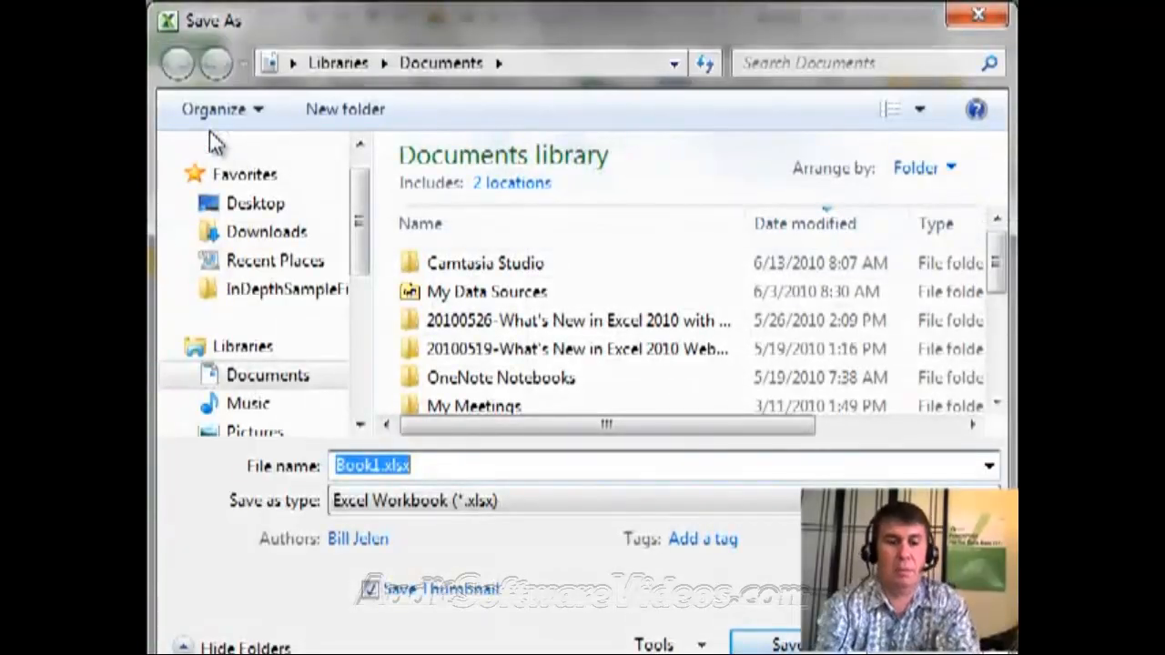
pyautogui.write('PowerPivot1')
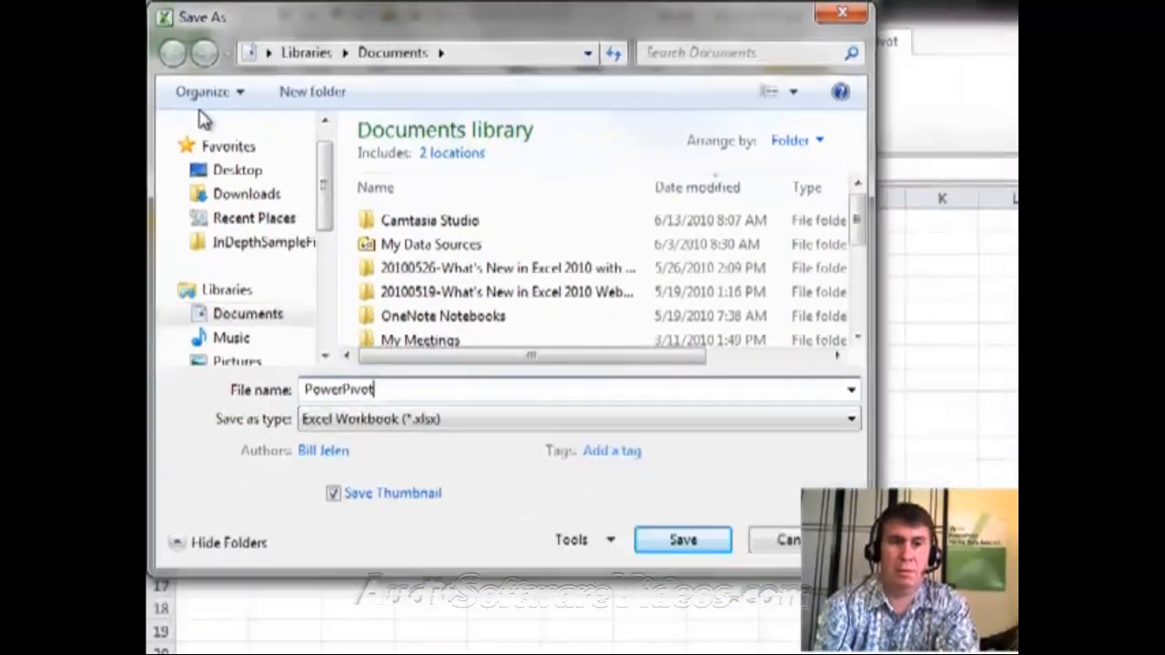
pyautogui.press('Return')
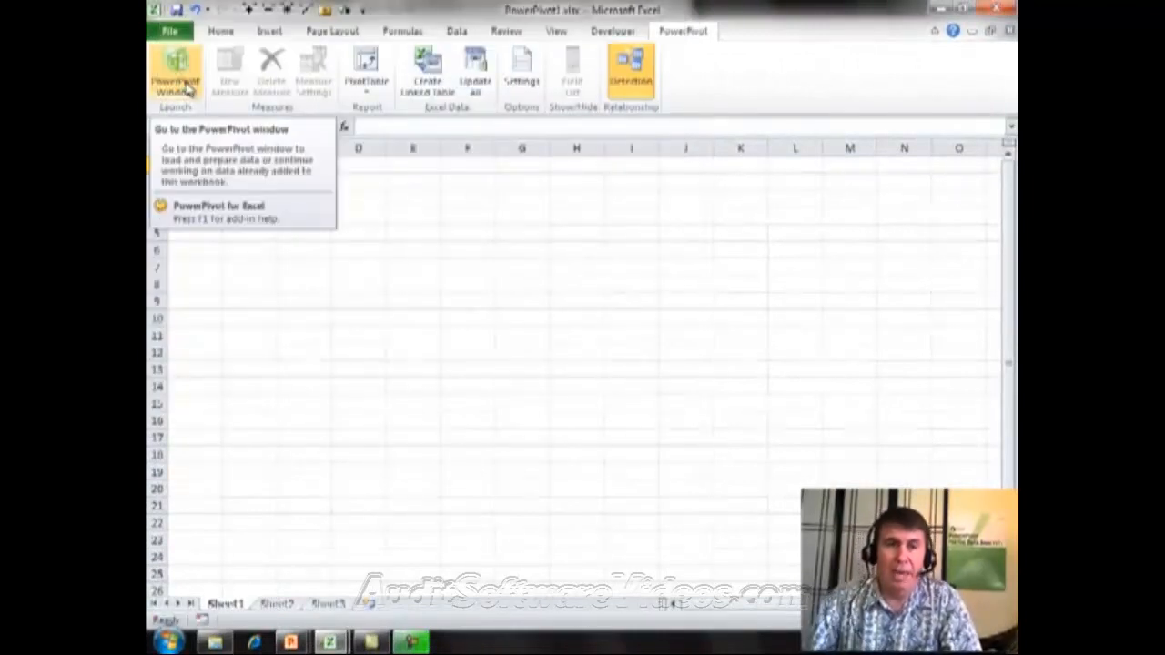
pyautogui.click(177, 72)
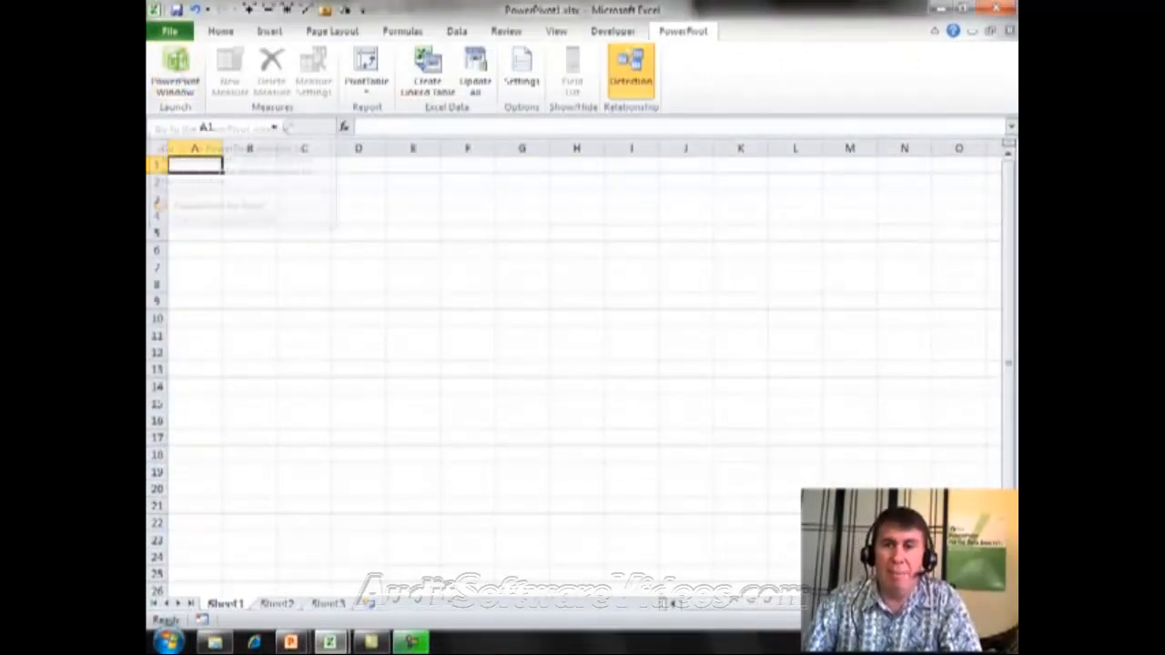
pyautogui.click(1011, 31)
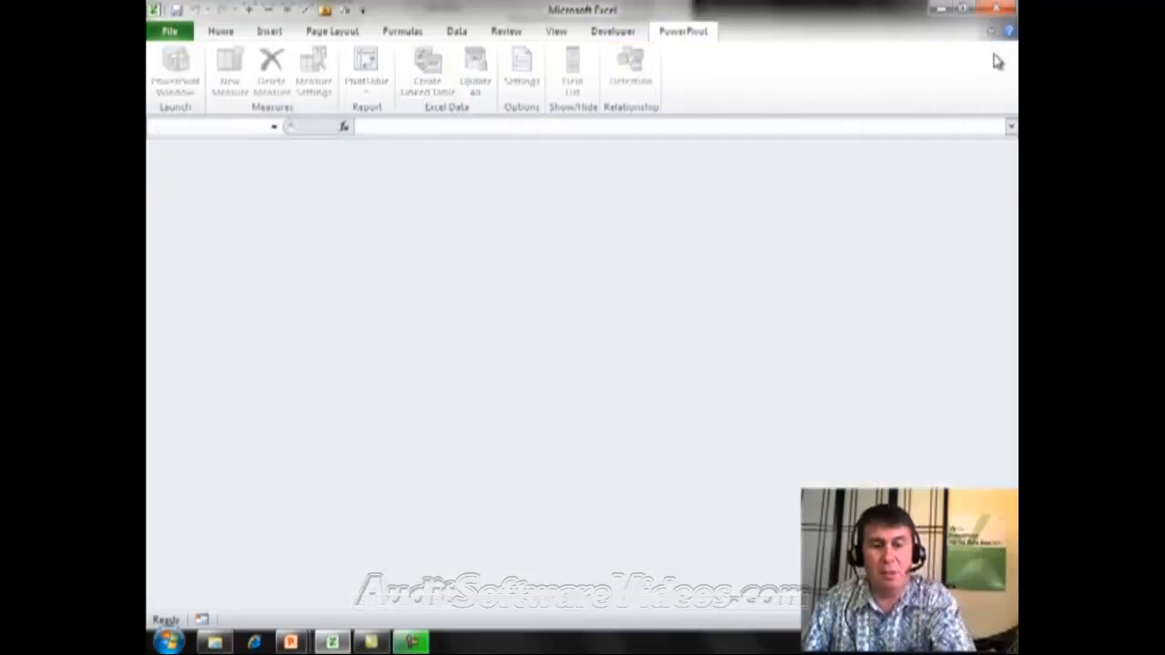
# Step: Switch to Windows Explorer and list the Documents library sorted by date modified
pyautogui.press('super+e')
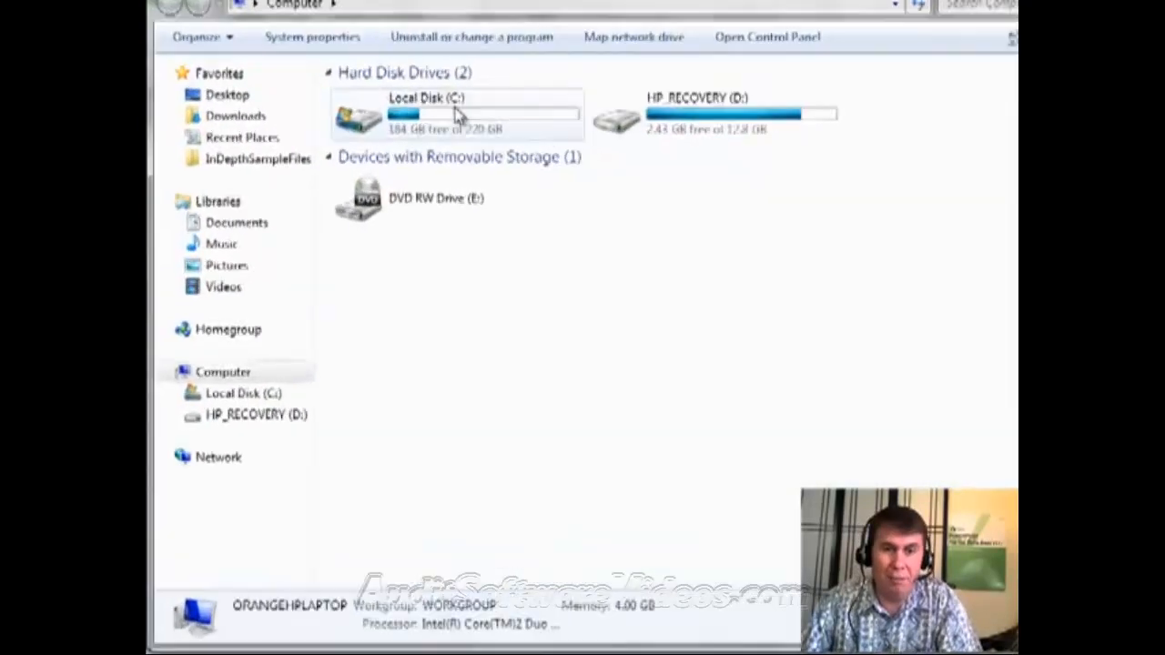
pyautogui.click(235, 228)
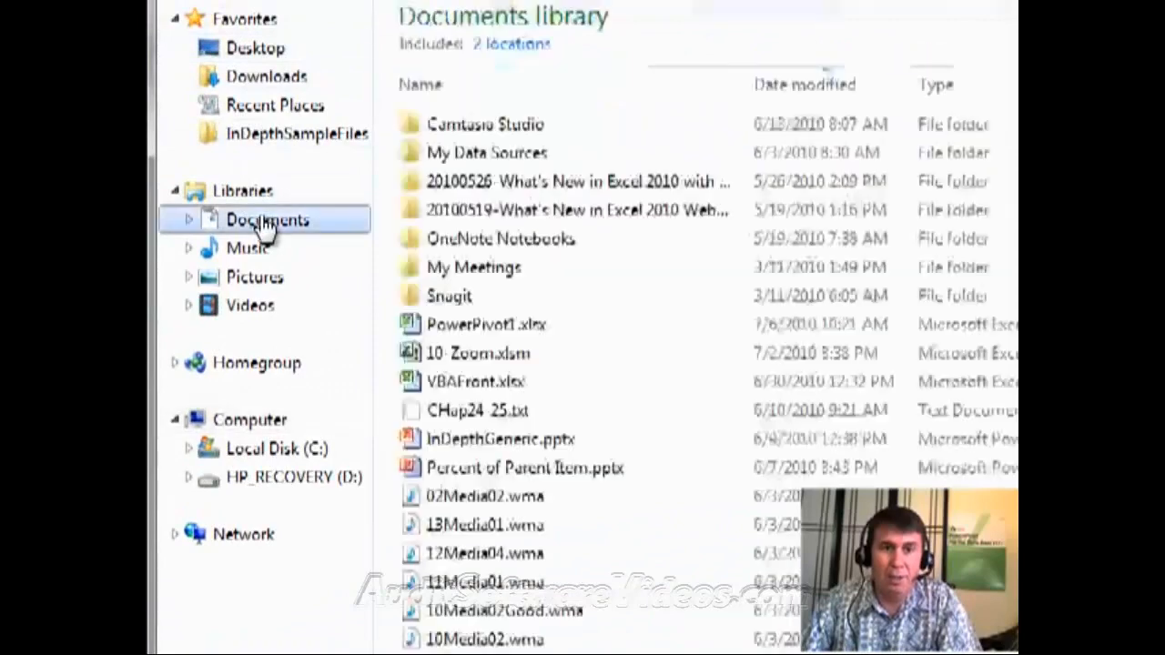
pyautogui.click(808, 90)
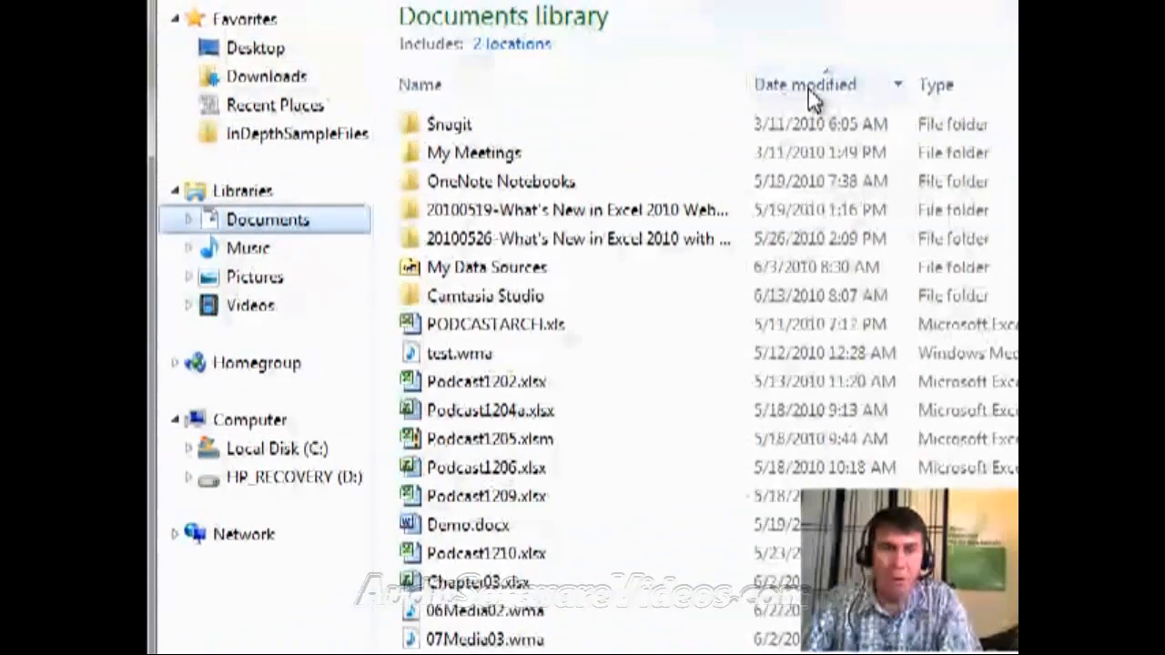
pyautogui.click(809, 89)
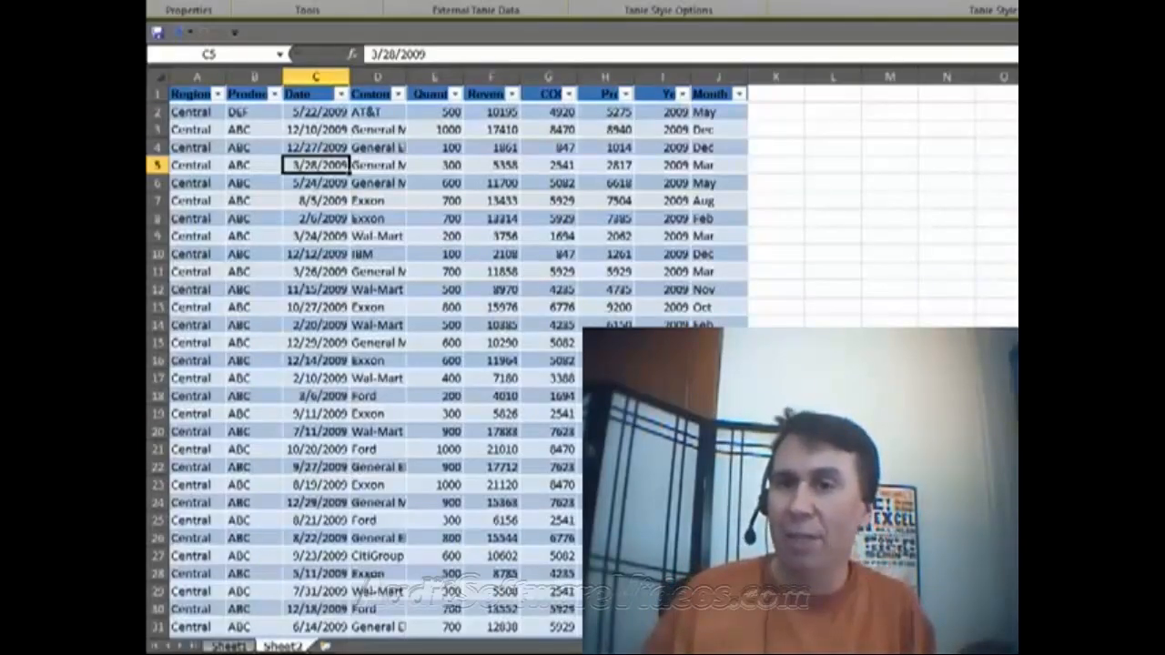
# Step: Add the sales table on Sheet2 and the customer sector table on Sheet1 to PowerPivot as linked tables
pyautogui.click(229, 646)
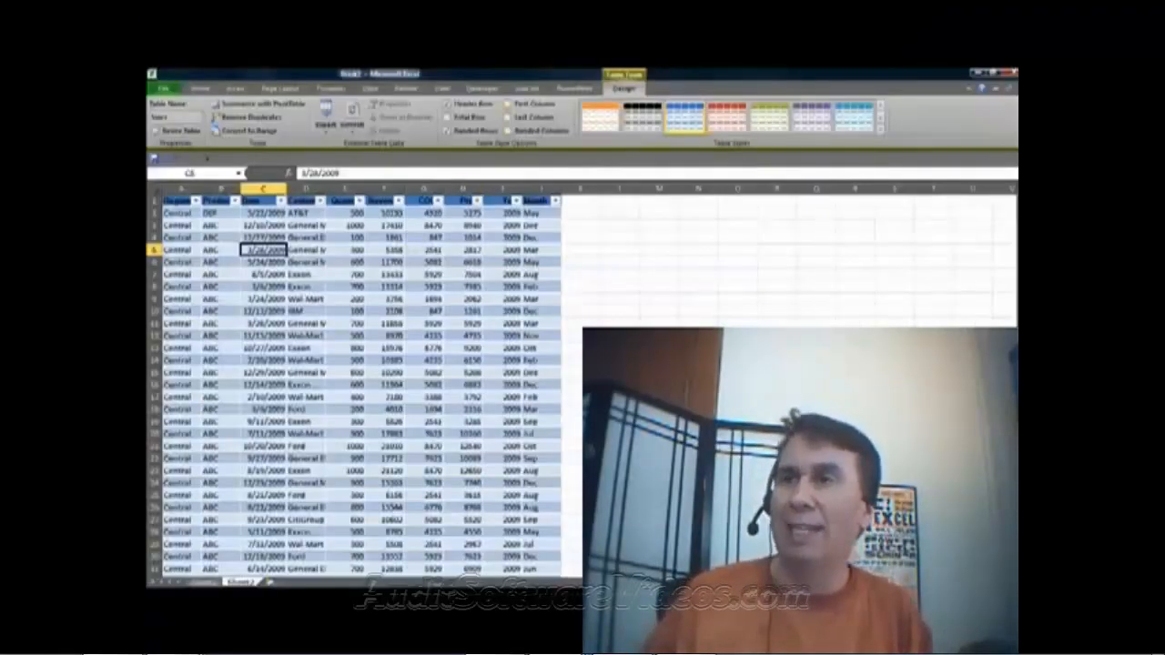
pyautogui.click(573, 89)
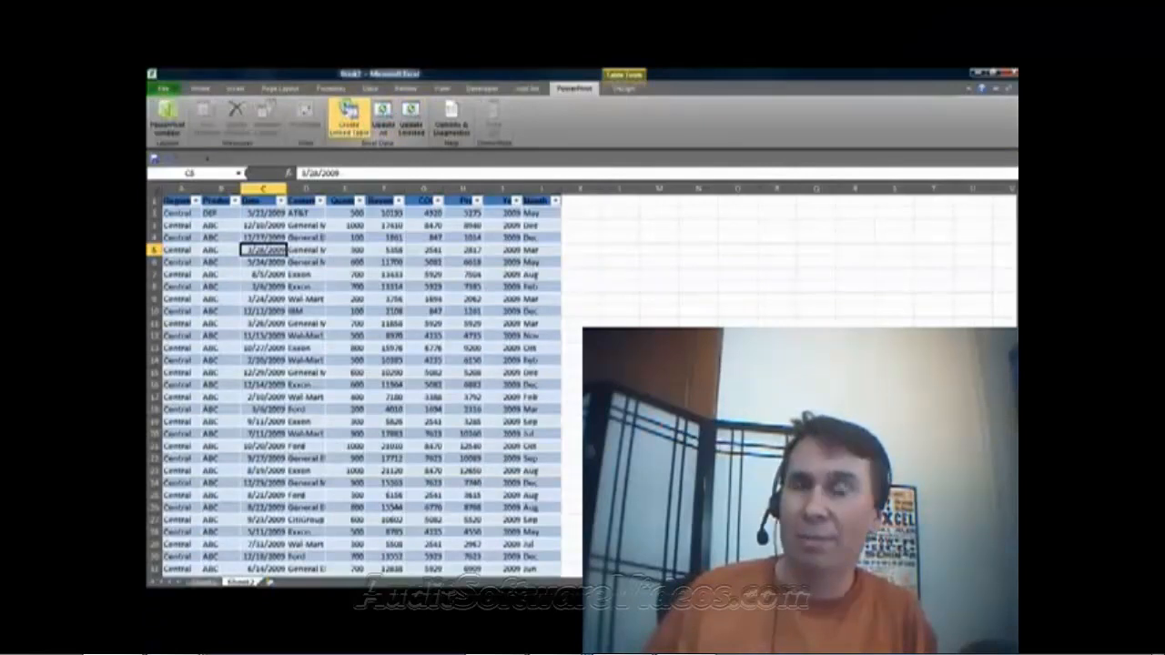
pyautogui.click(350, 116)
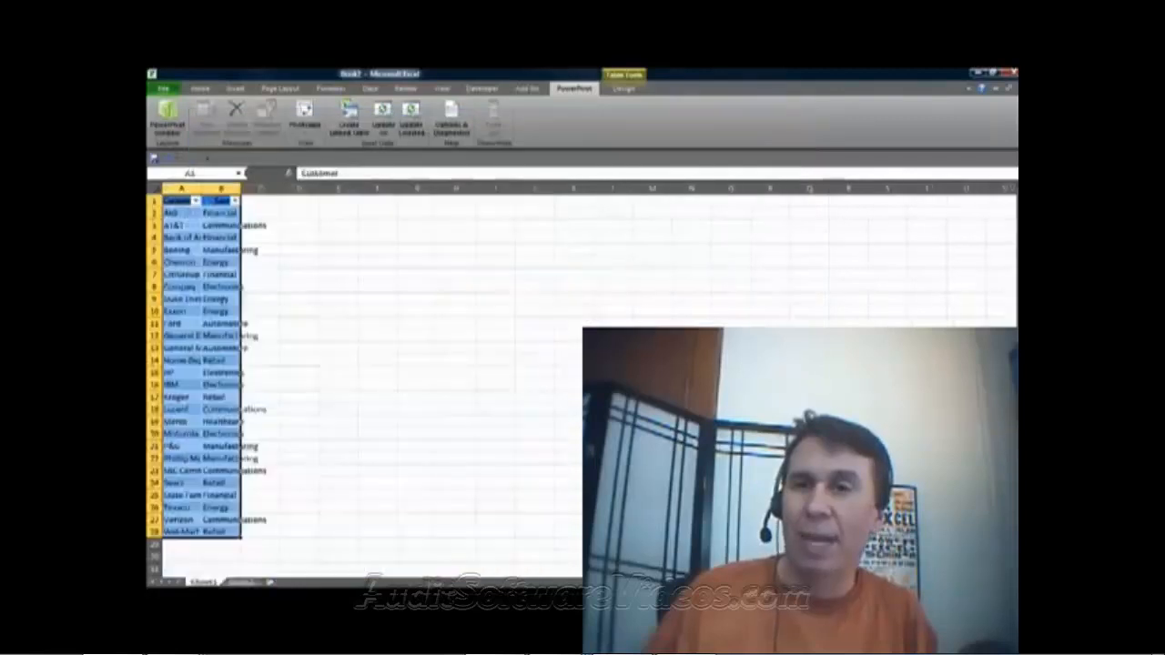
pyautogui.click(348, 119)
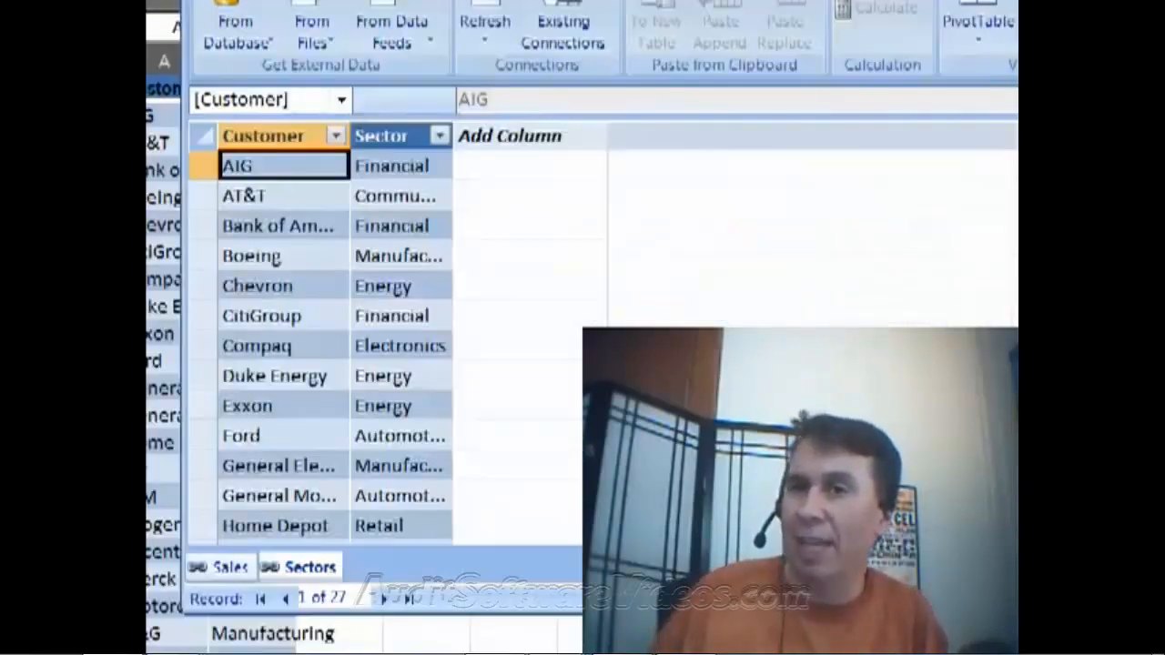
# Step: Create a relationship from the Customer column of the Sales table to the Customer column of the Sectors lookup table
pyautogui.click(229, 568)
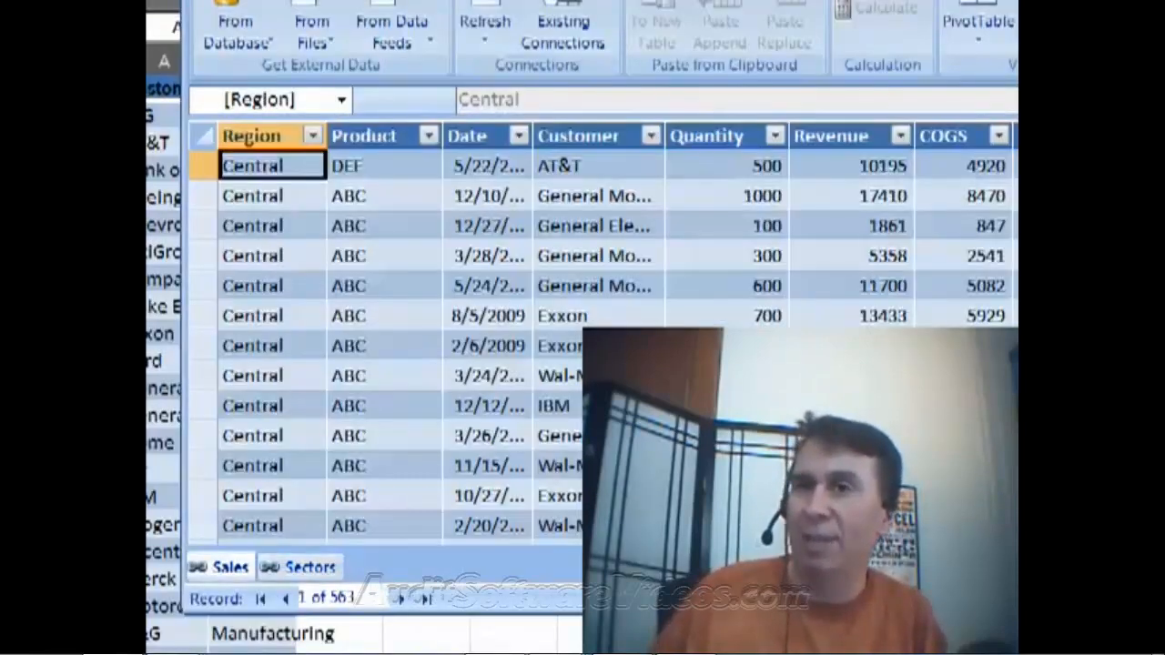
pyautogui.click(579, 137)
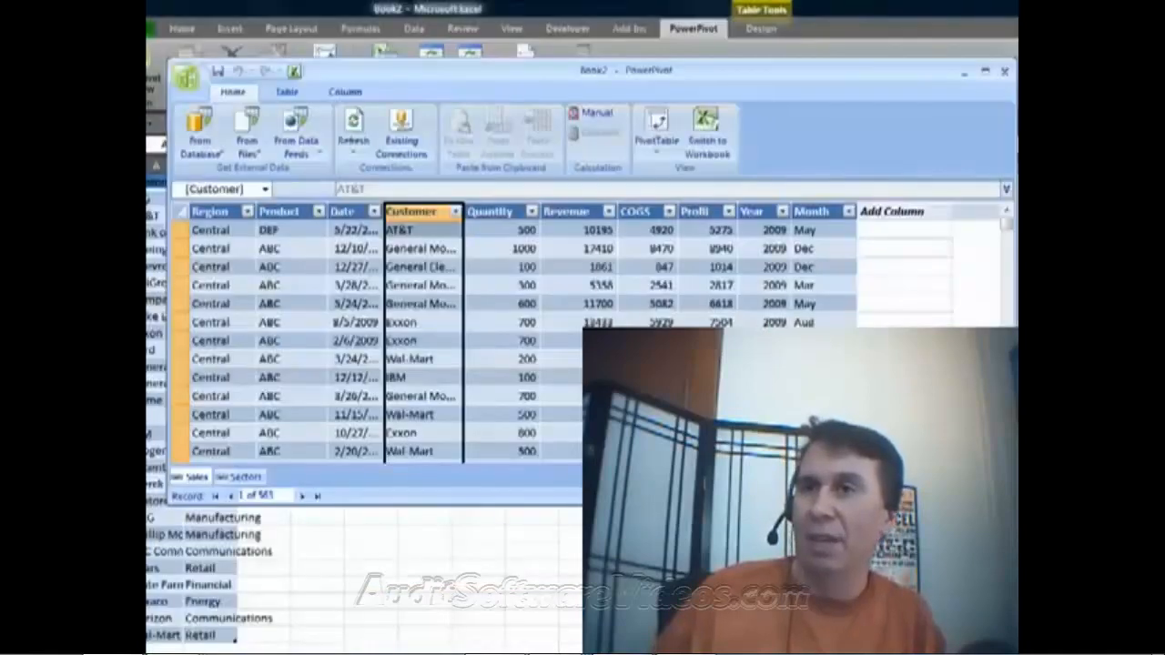
pyautogui.rightClick(592, 141)
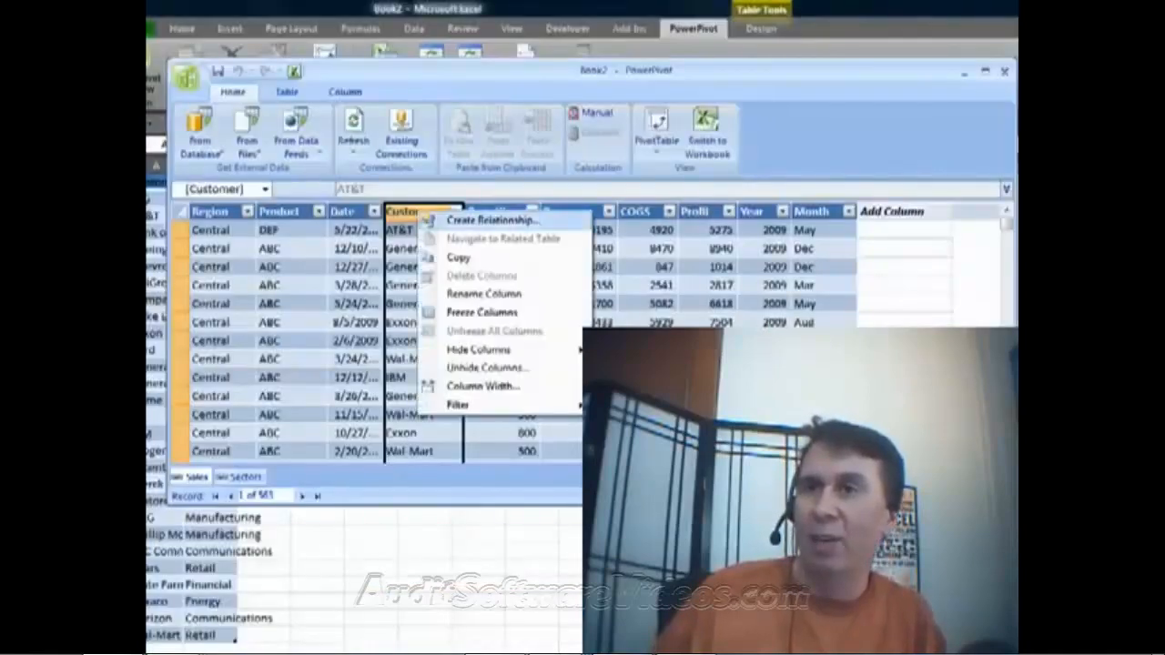
pyautogui.click(491, 221)
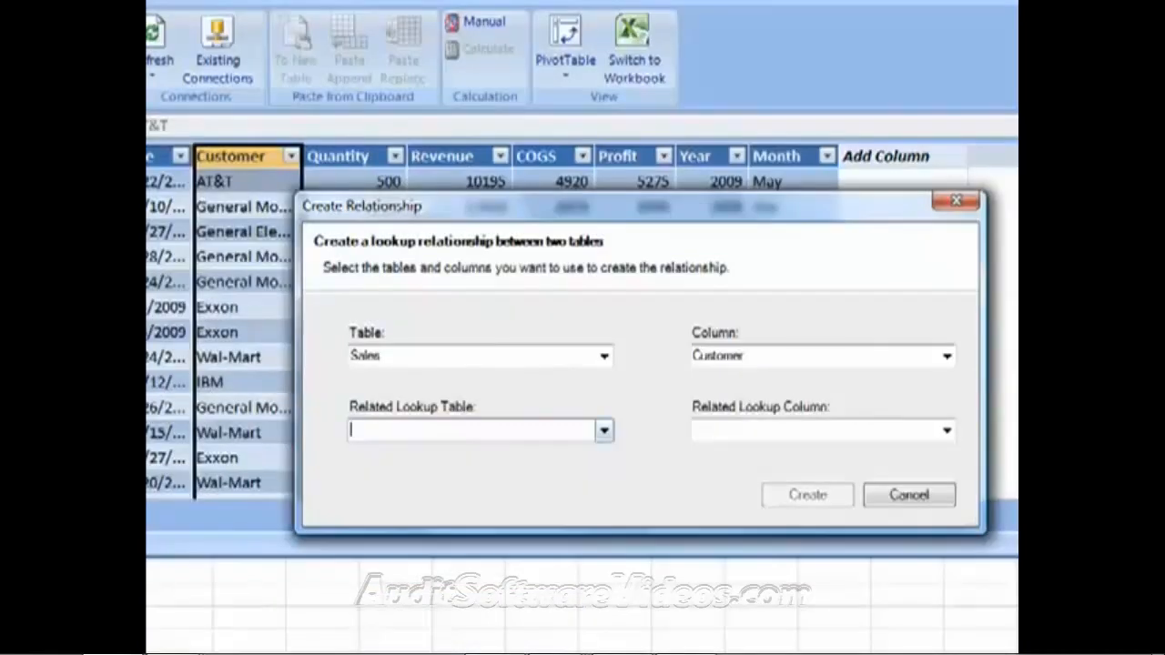
pyautogui.click(684, 413)
pyautogui.click(481, 453)
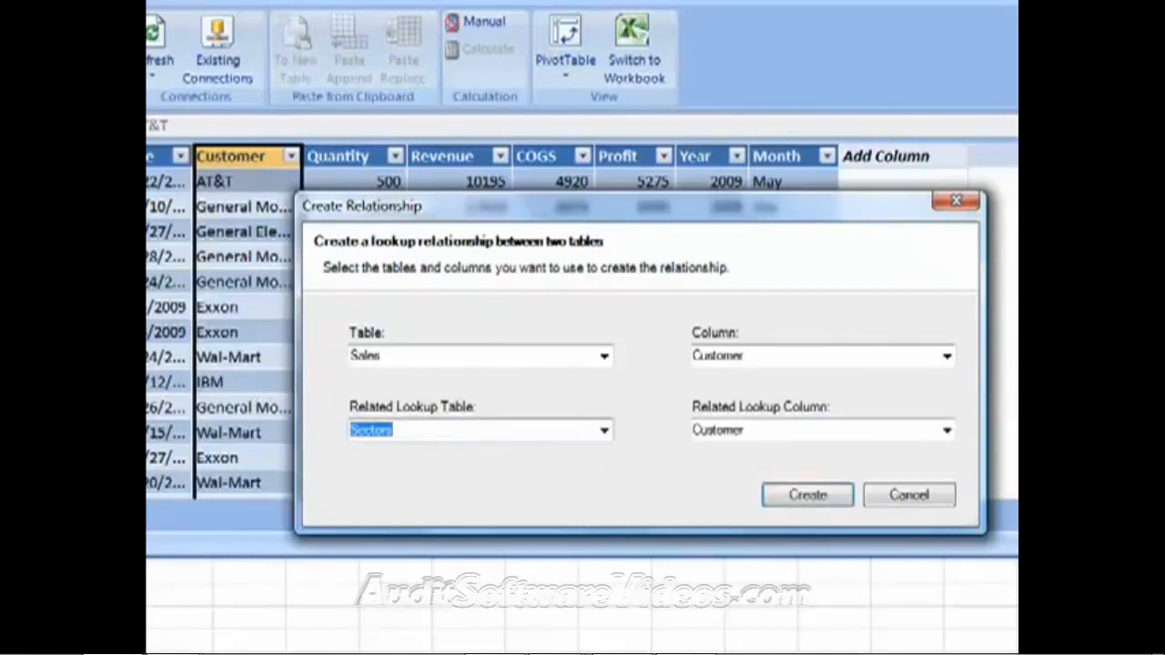
pyautogui.click(807, 494)
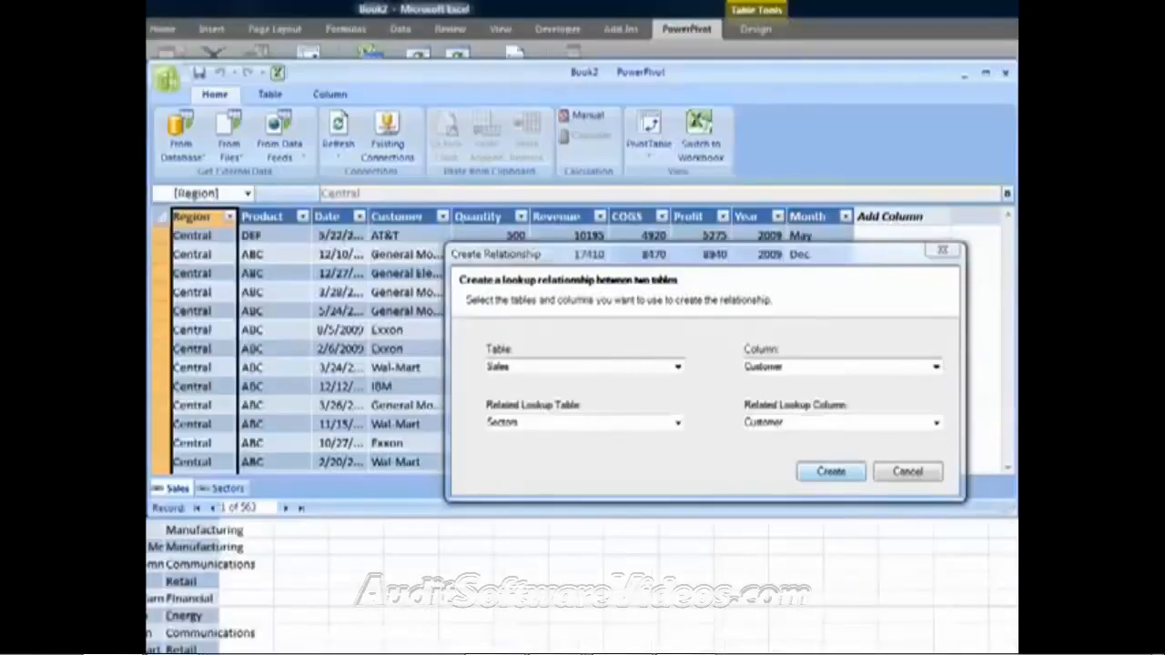
# Step: Insert a single PivotTable and add Sector from the Sectors table and Revenue from the Sales table to it
pyautogui.click(648, 146)
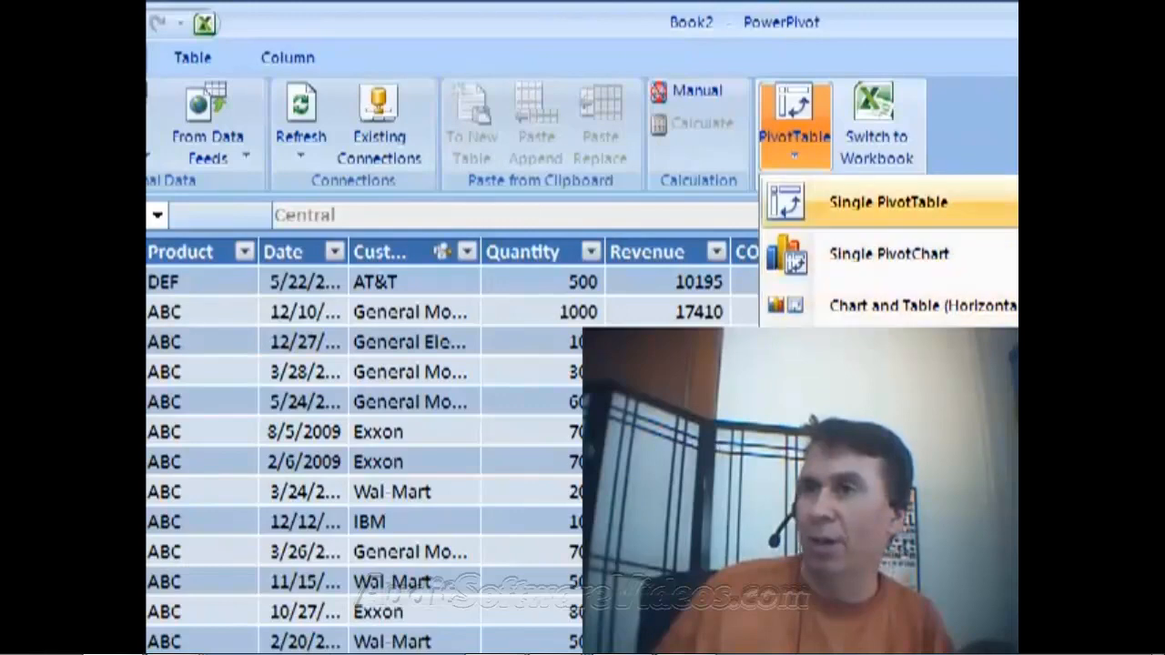
pyautogui.click(888, 202)
pyautogui.press('Return')
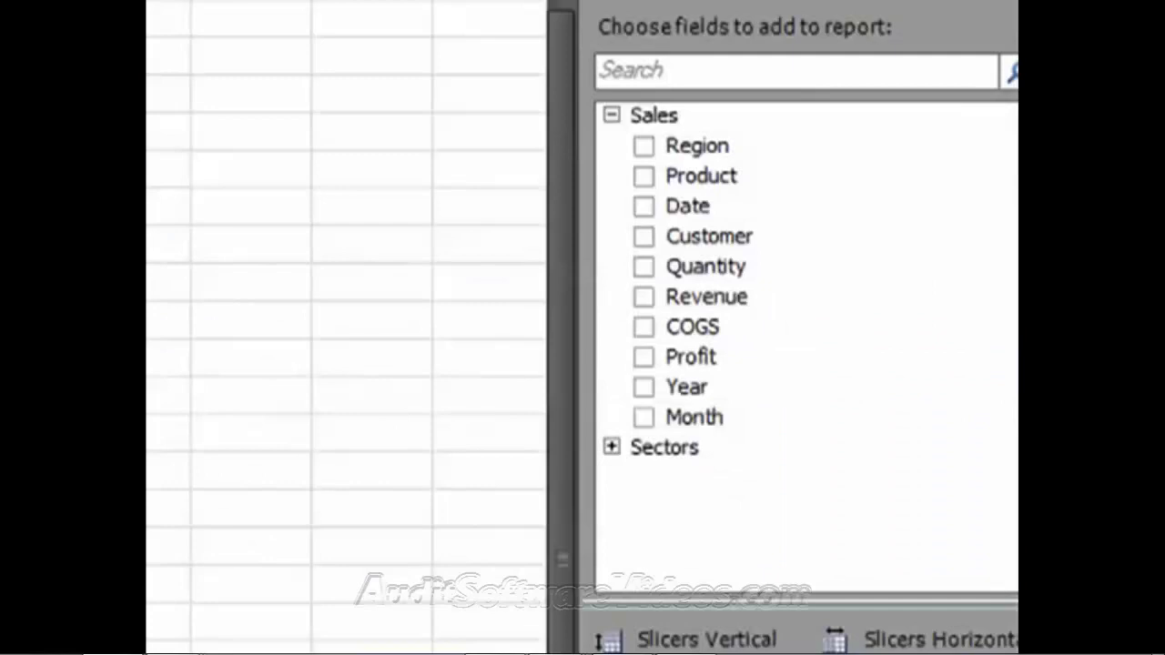
pyautogui.click(611, 447)
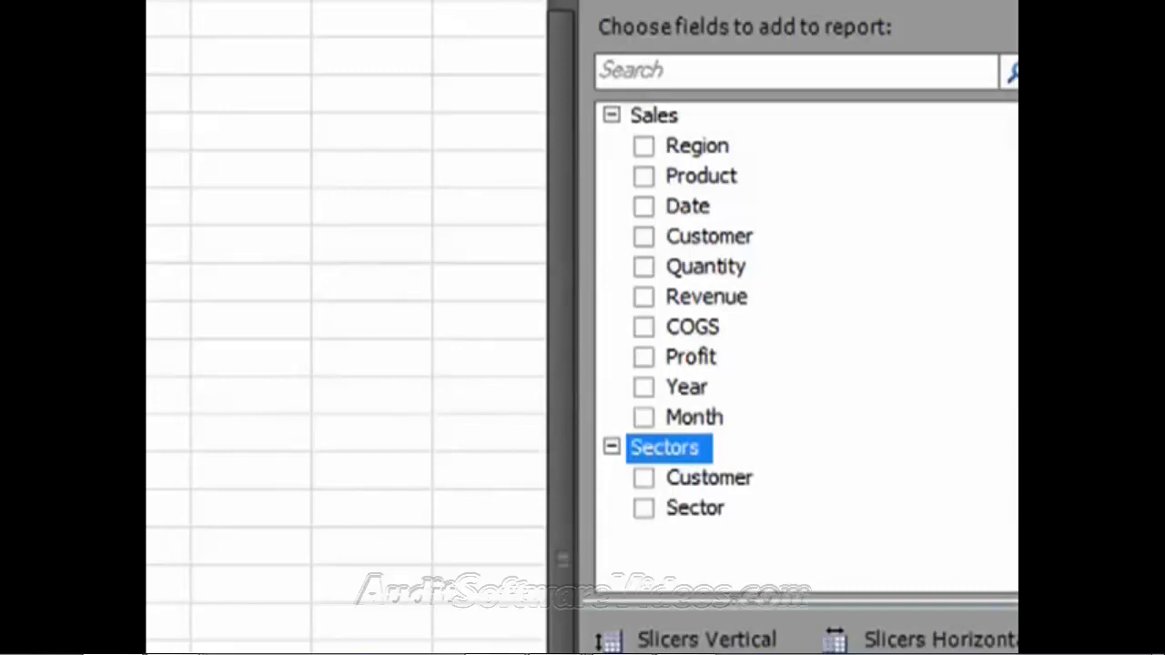
pyautogui.click(644, 509)
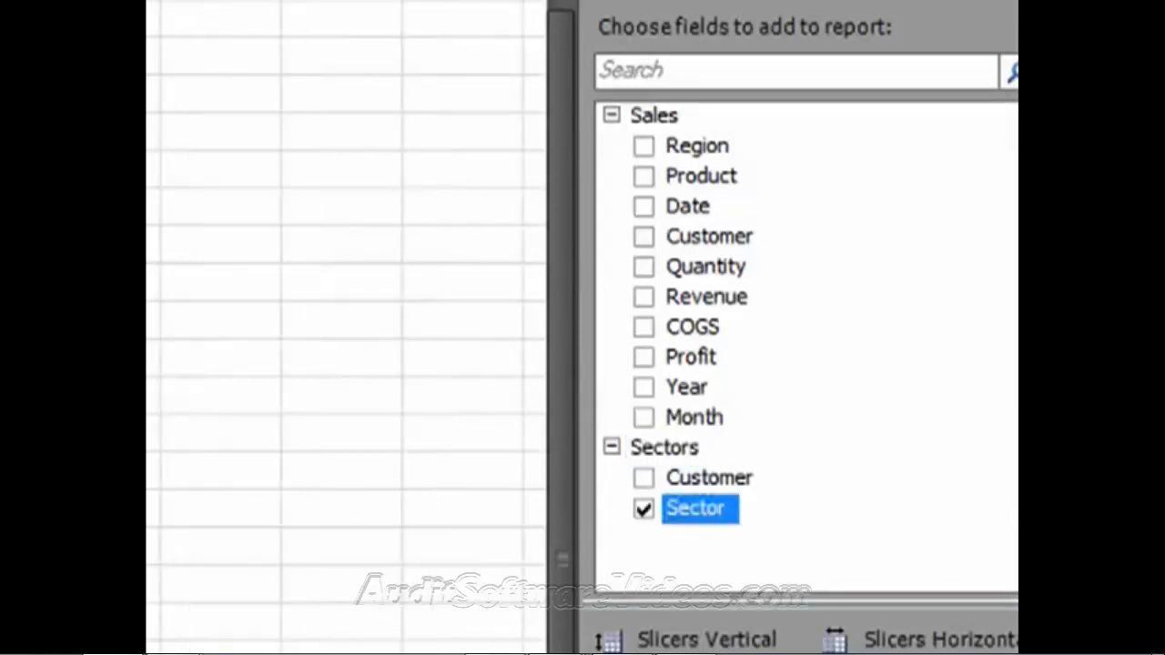
pyautogui.click(643, 297)
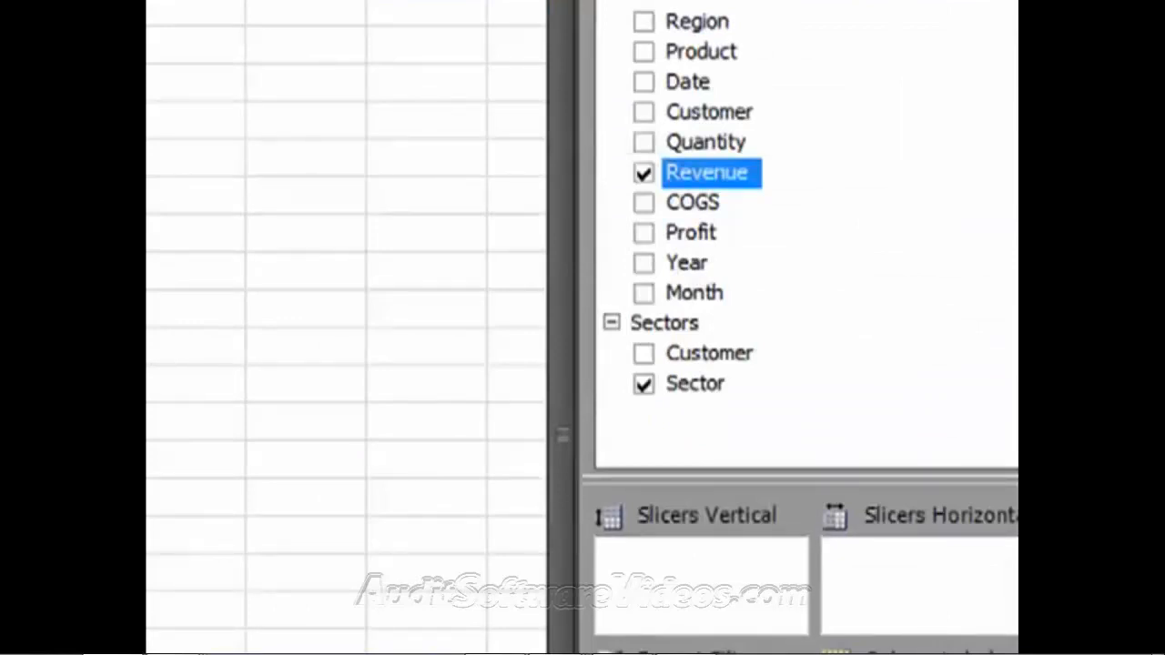
# Step: Add Year, Month and Region as horizontal slicers and filter the PivotTable to the East region
pyautogui.moveTo(687, 263); pyautogui.dragTo(910, 574)
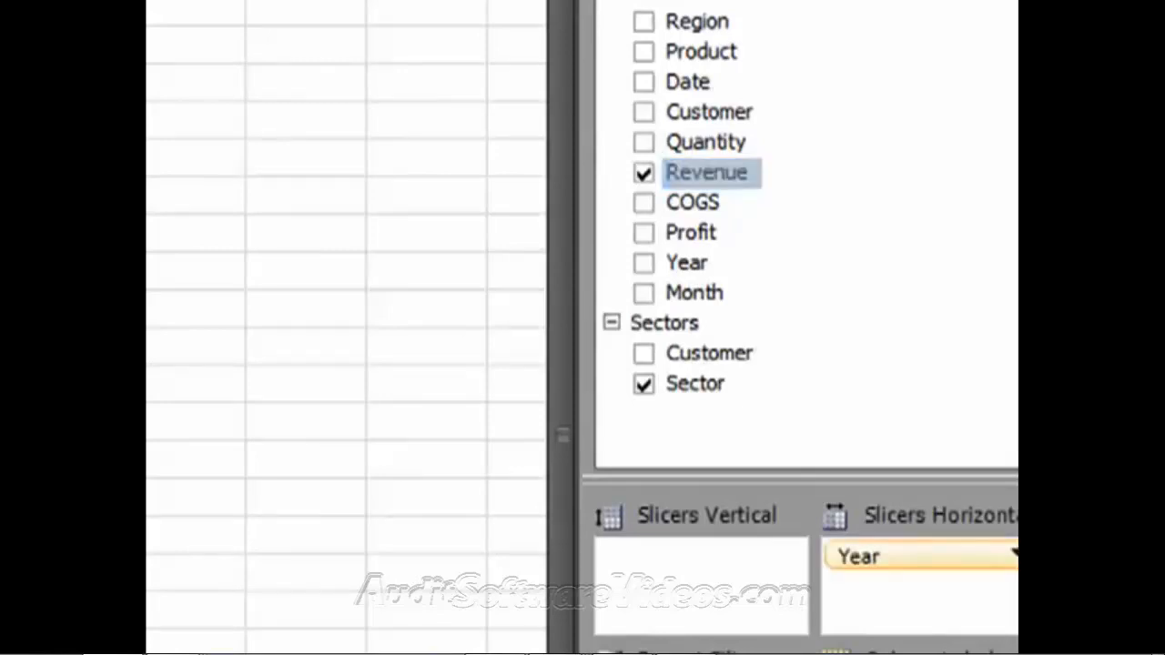
pyautogui.moveTo(694, 293); pyautogui.dragTo(910, 592)
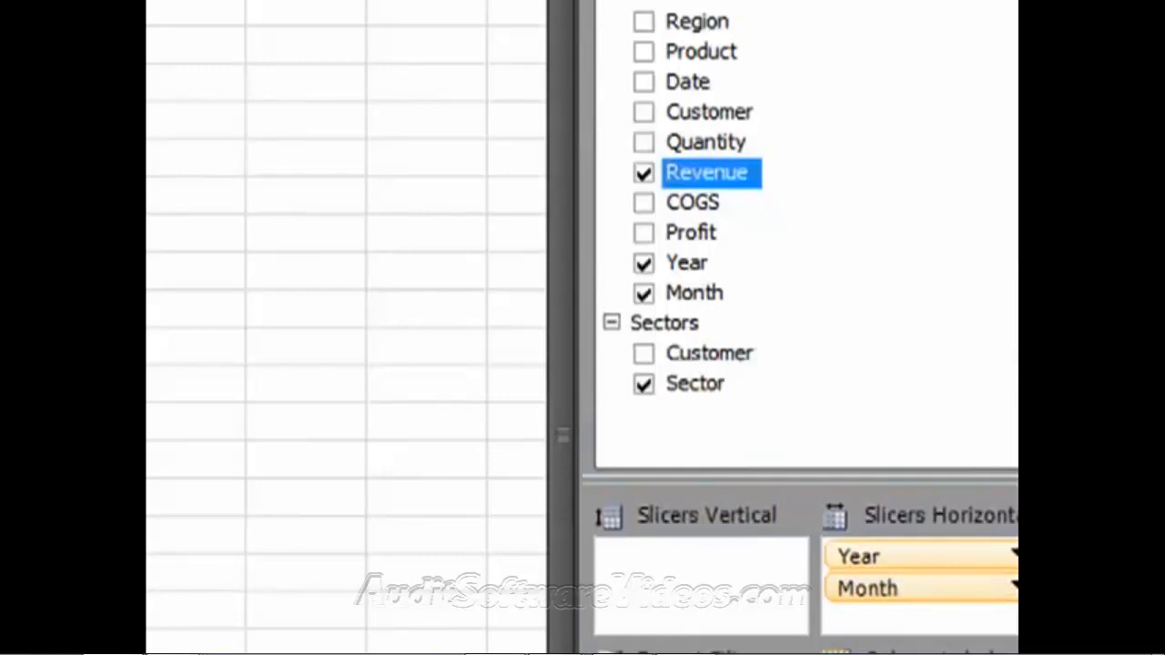
pyautogui.moveTo(698, 22); pyautogui.dragTo(897, 614)
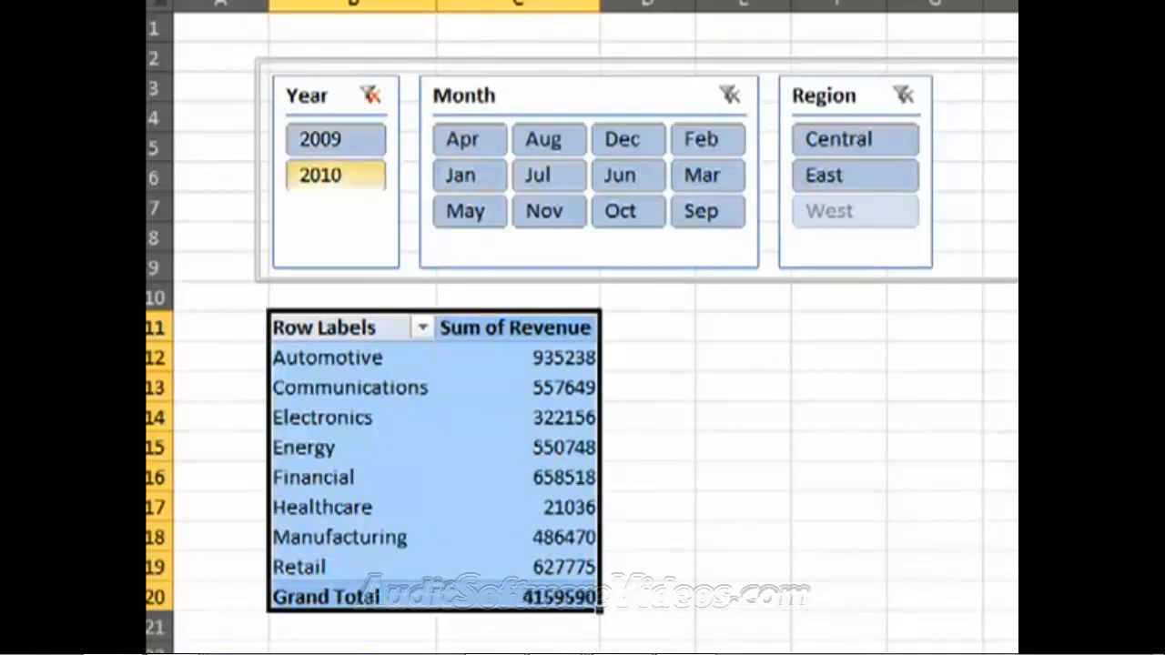
pyautogui.keyDown('ctrl'); pyautogui.click(336, 176); pyautogui.keyUp('ctrl')
pyautogui.click(855, 176)
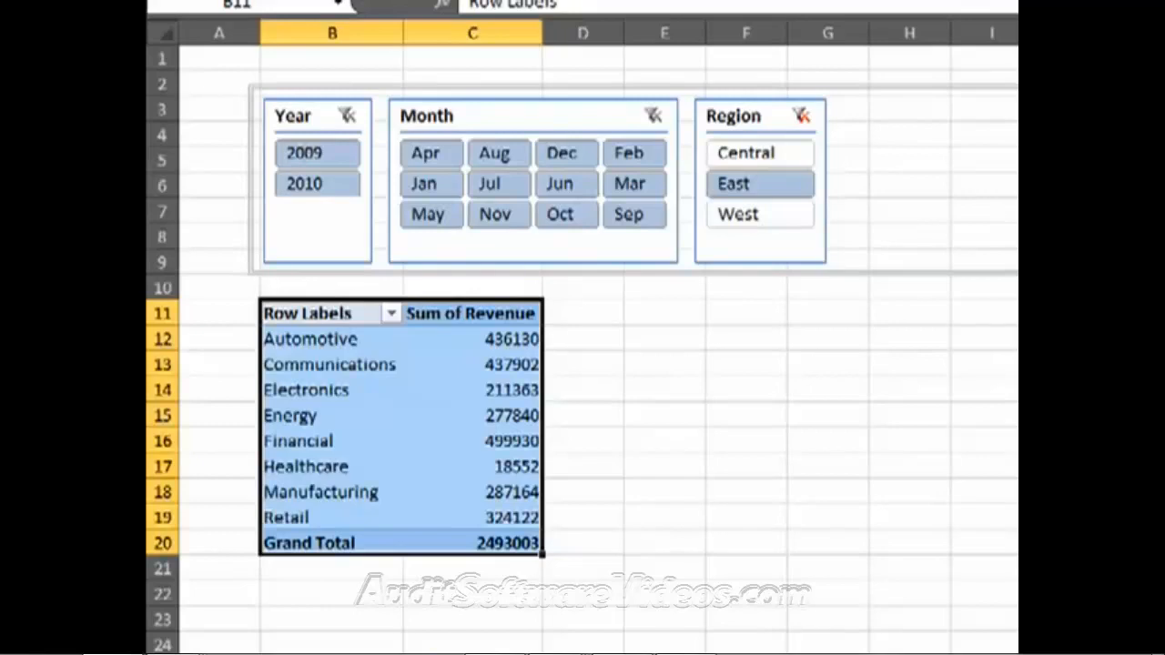
# Step: Switch to the store sales data in Book2 and examine its Year, Type and Sales records down the sheet
pyautogui.hotkey('alt', 'Tab')
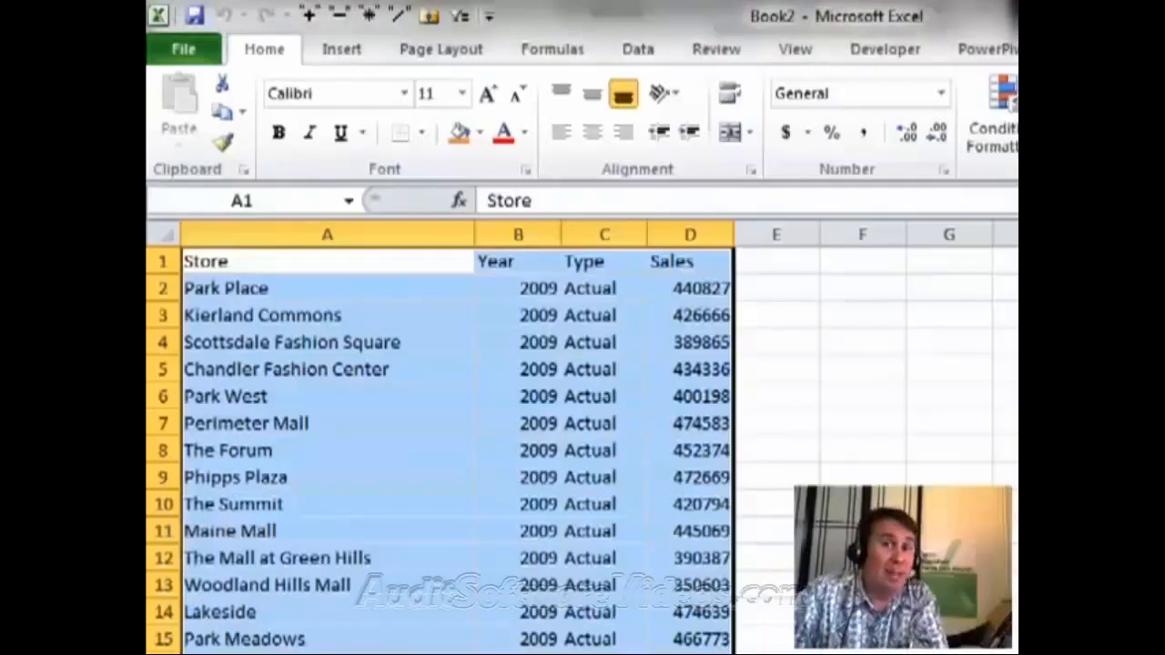
pyautogui.click(516, 310)
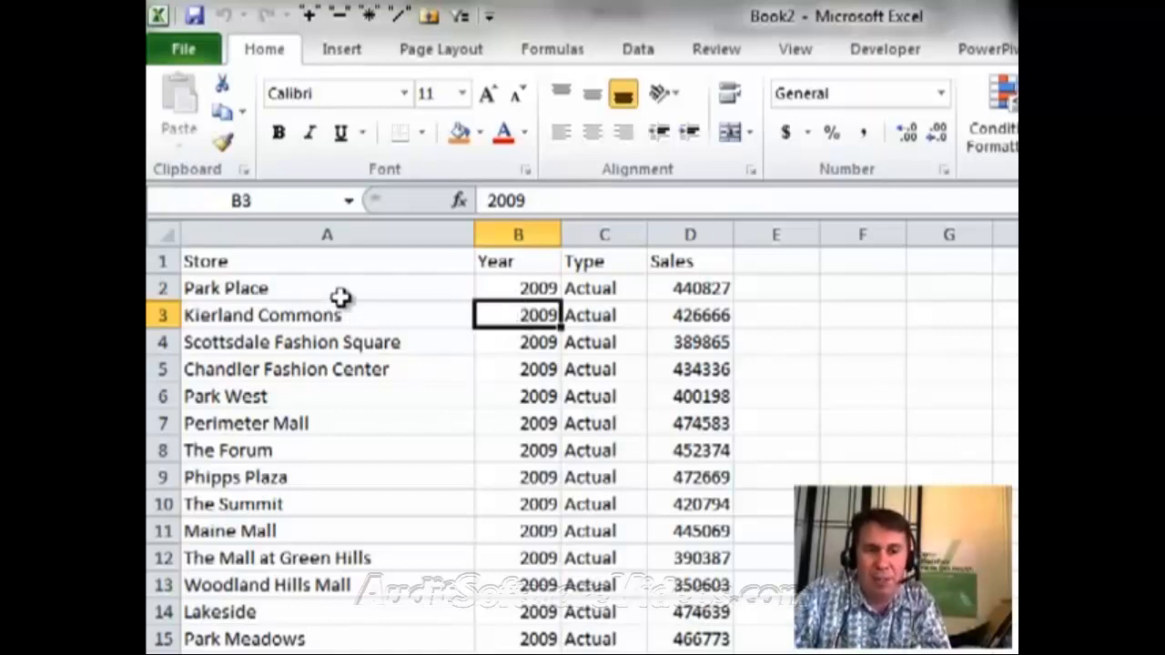
pyautogui.click(622, 498)
pyautogui.scroll(-7, 616, 537)
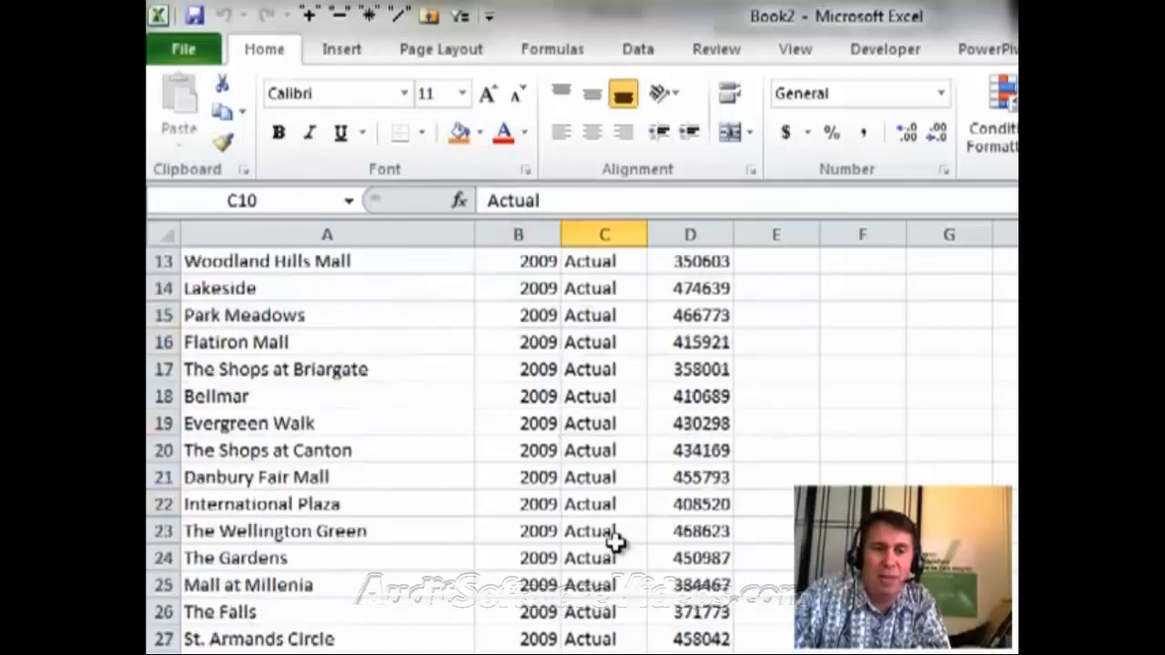
pyautogui.scroll(-7, 612, 562)
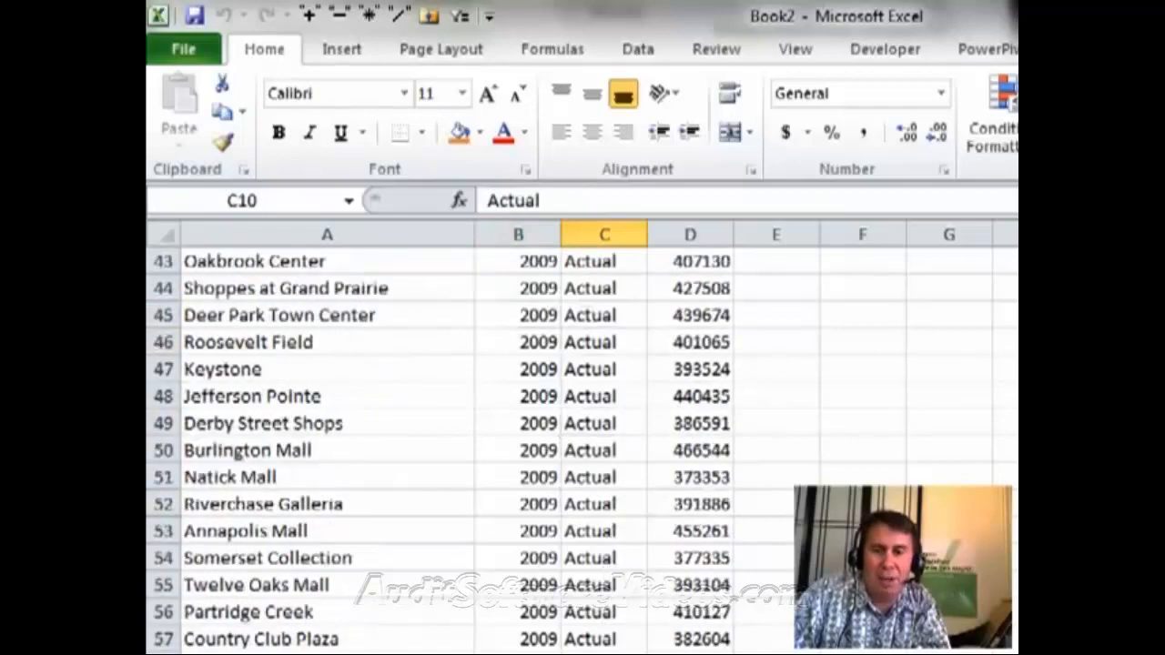
pyautogui.scroll(-20, 567, 624)
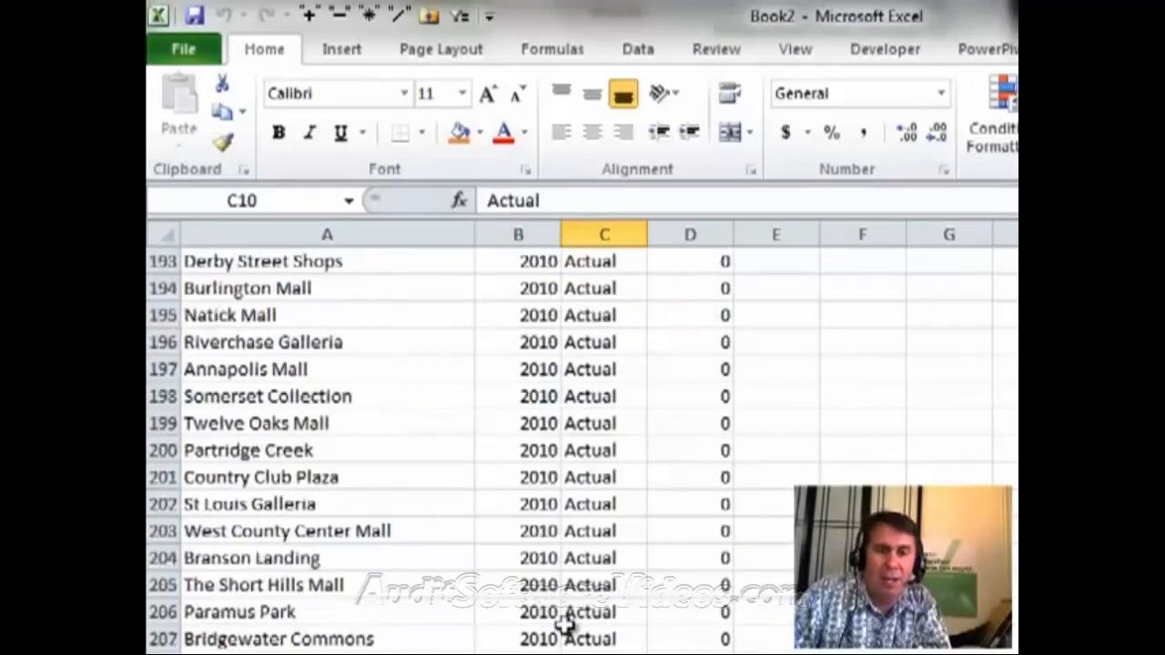
# Step: Insert a regular PivotTable from the store data on a new worksheet, with Store as rows, Year and Type as columns and Sales as values
pyautogui.click(342, 54)
pyautogui.click(187, 100)
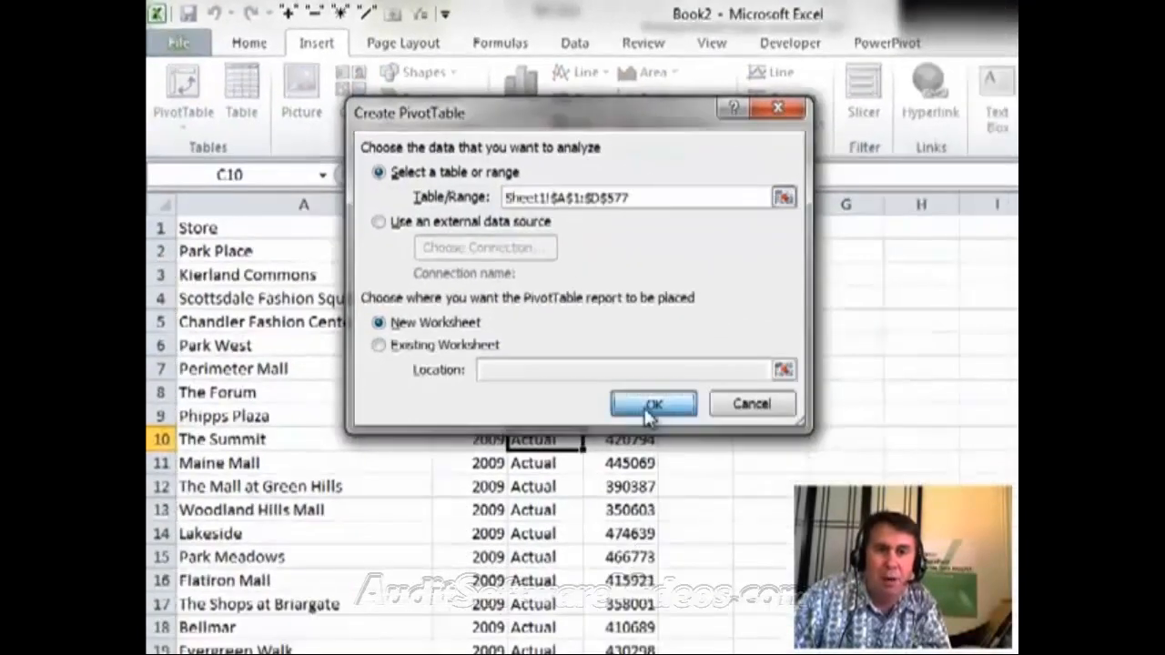
pyautogui.click(703, 464)
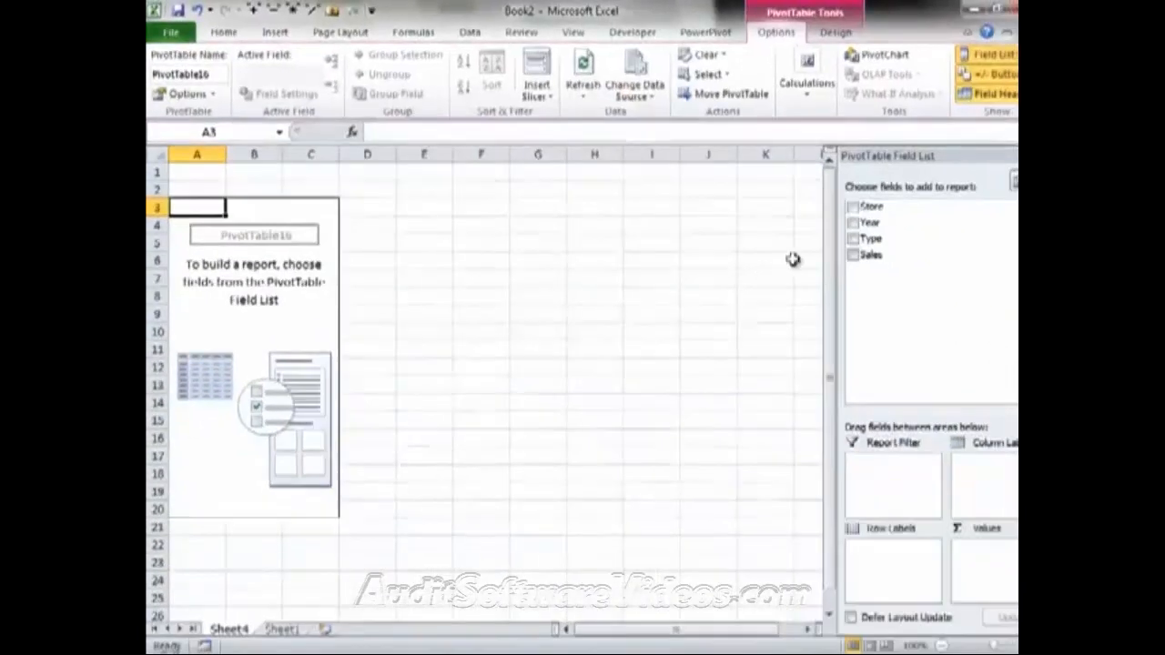
pyautogui.moveTo(870, 206); pyautogui.dragTo(877, 566)
pyautogui.moveTo(869, 222); pyautogui.dragTo(988, 478)
pyautogui.moveTo(872, 239); pyautogui.dragTo(991, 480)
pyautogui.click(860, 259)
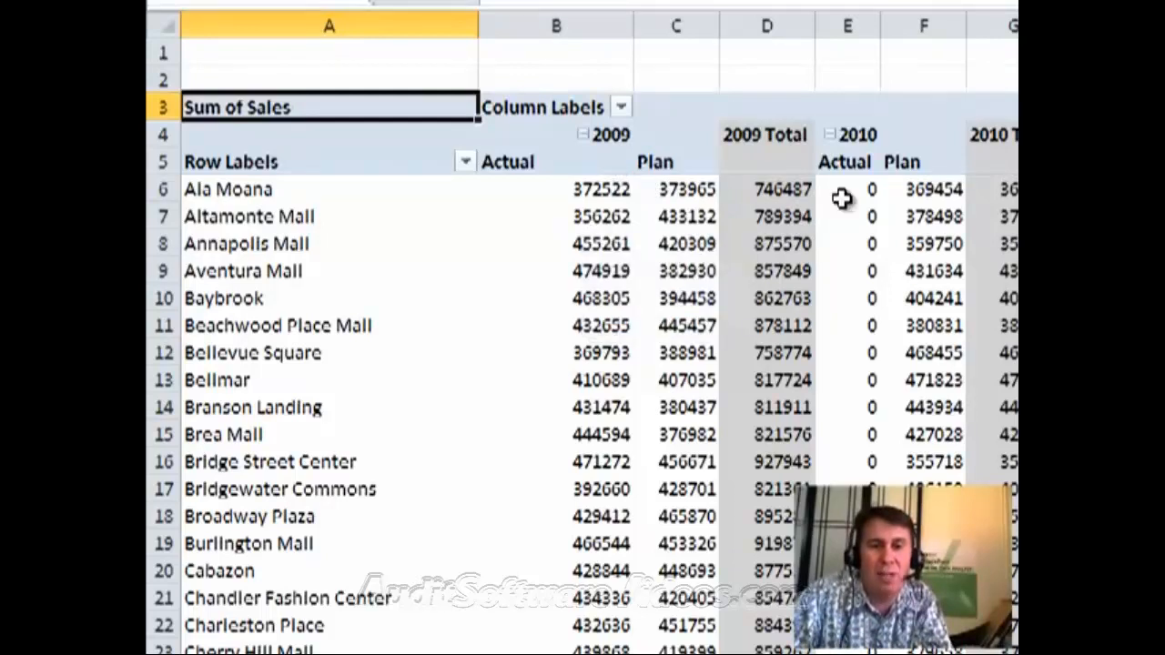
# Step: Delete the worksheet that holds the regular PivotTable
pyautogui.moveTo(861, 219)
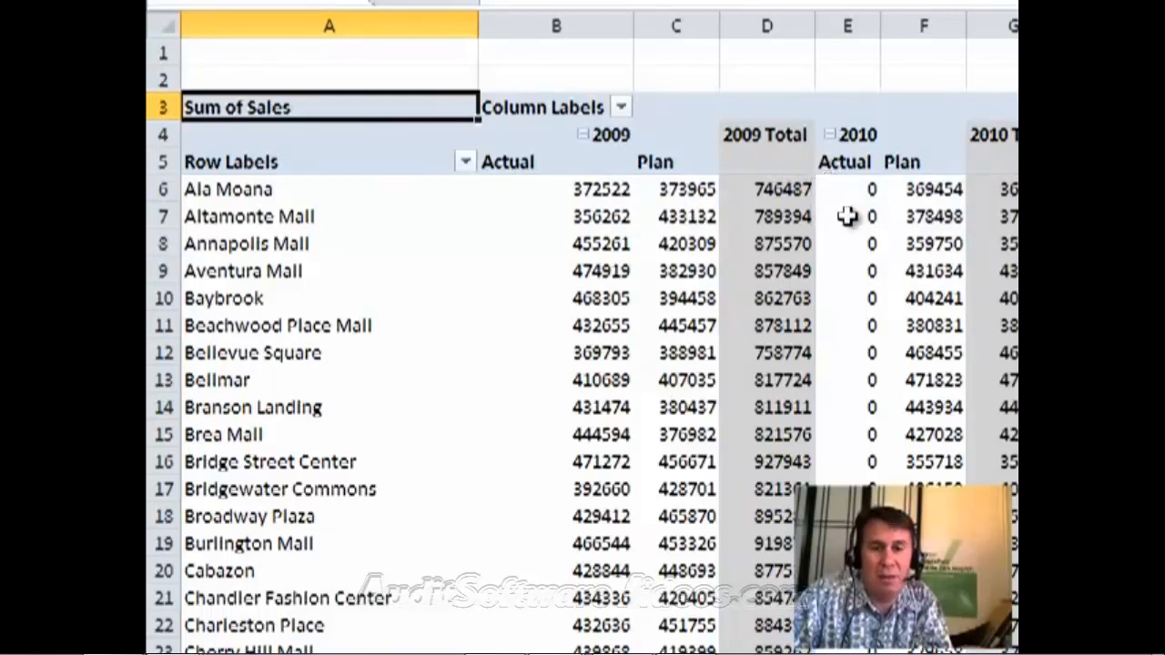
pyautogui.moveTo(531, 223)
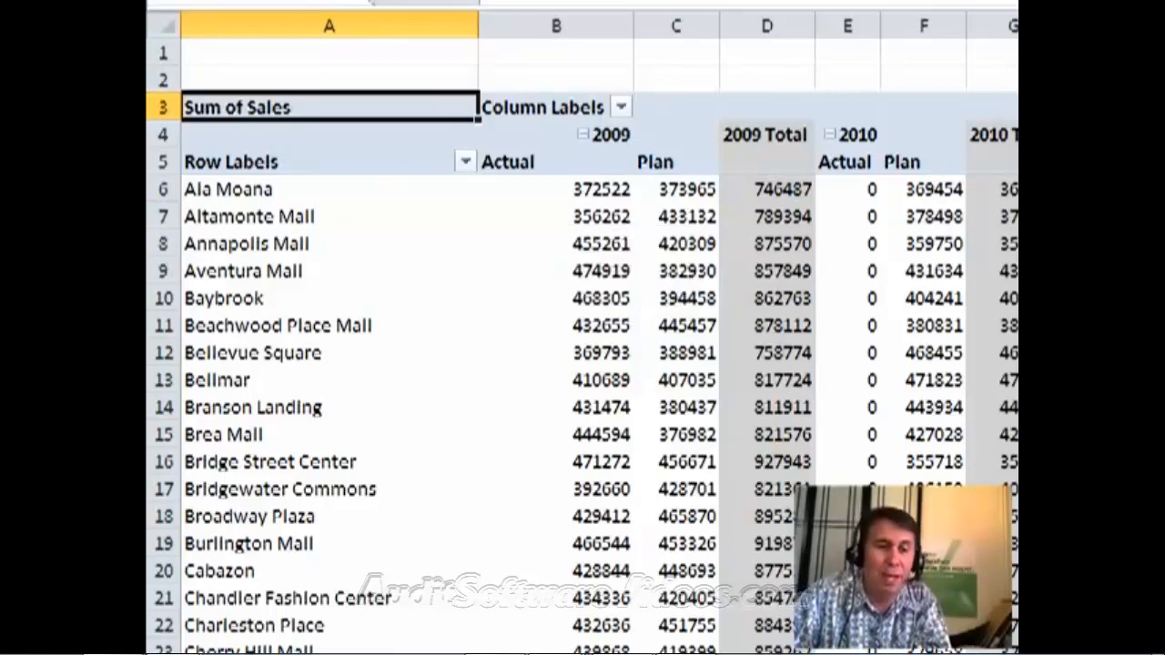
pyautogui.rightClick(288, 653)
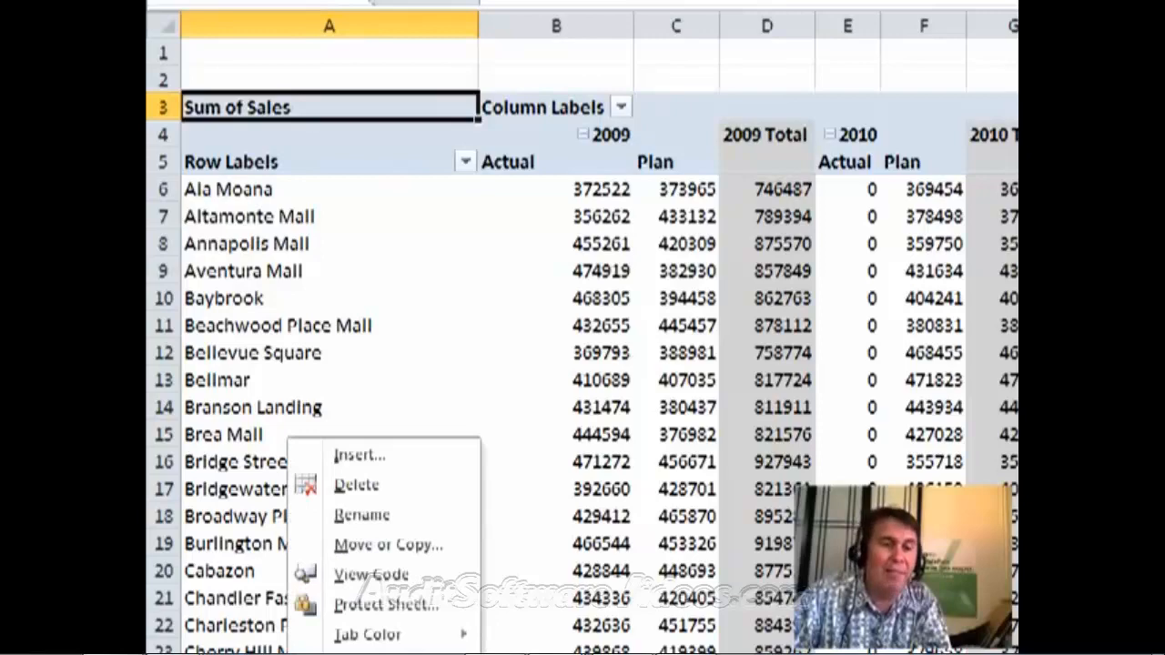
pyautogui.click(362, 493)
pyautogui.click(785, 373)
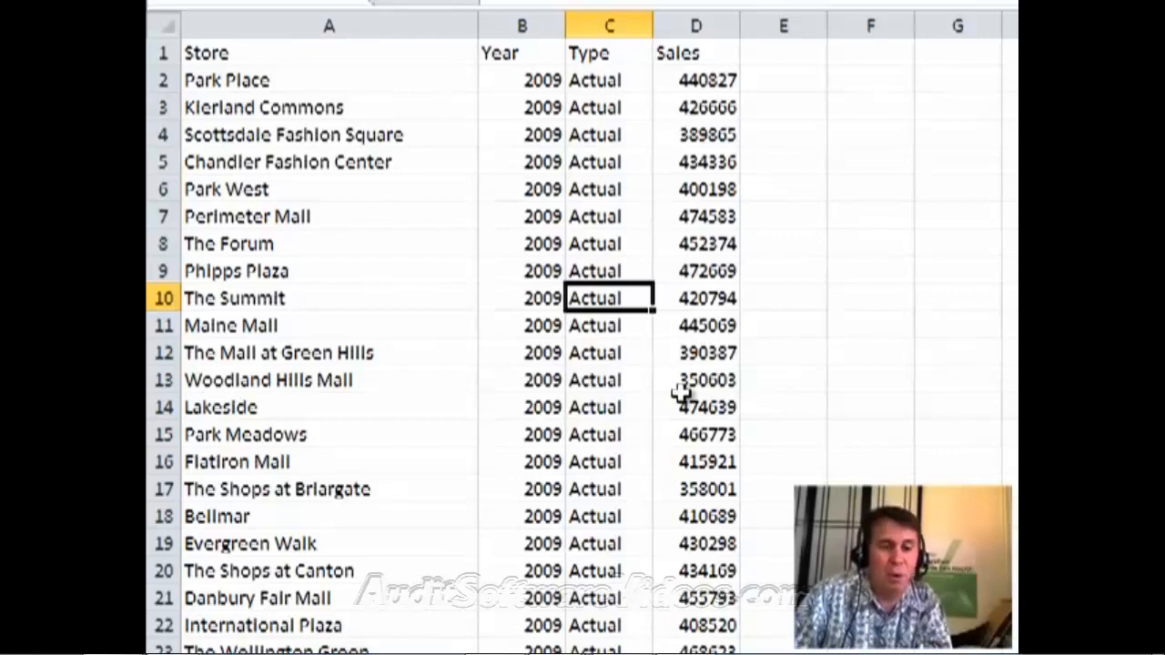
# Step: Format the store sales range A1:D577 as a table with headers, using the first light style
pyautogui.hotkey('ctrl', 'Down')
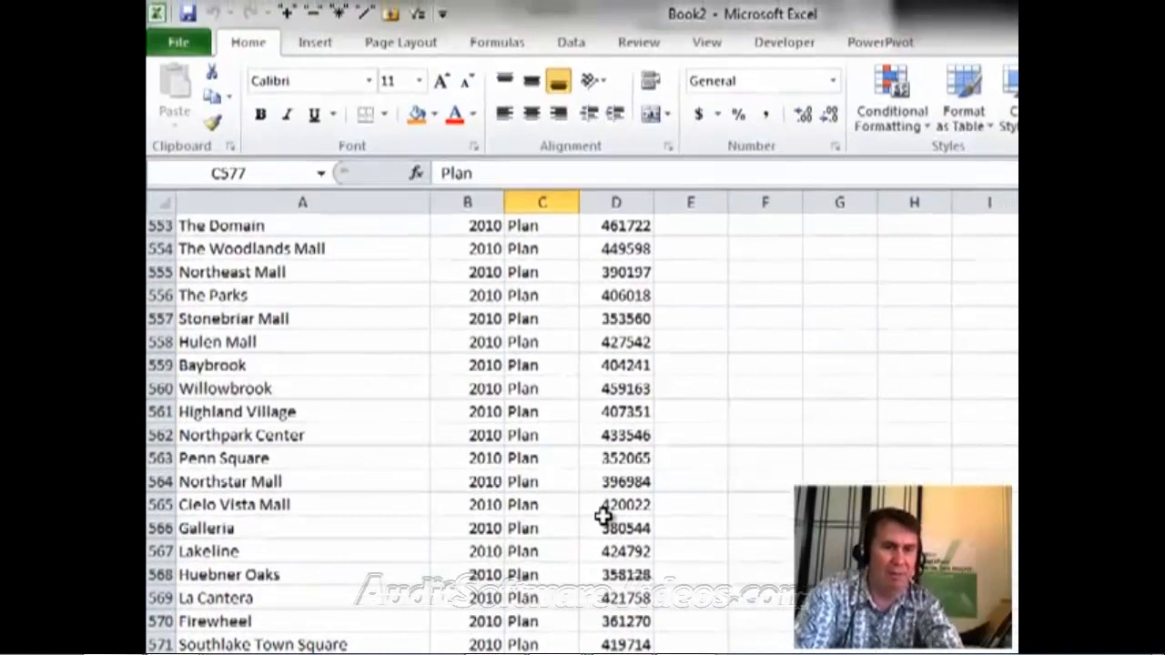
pyautogui.hotkey('ctrl', 'Up')
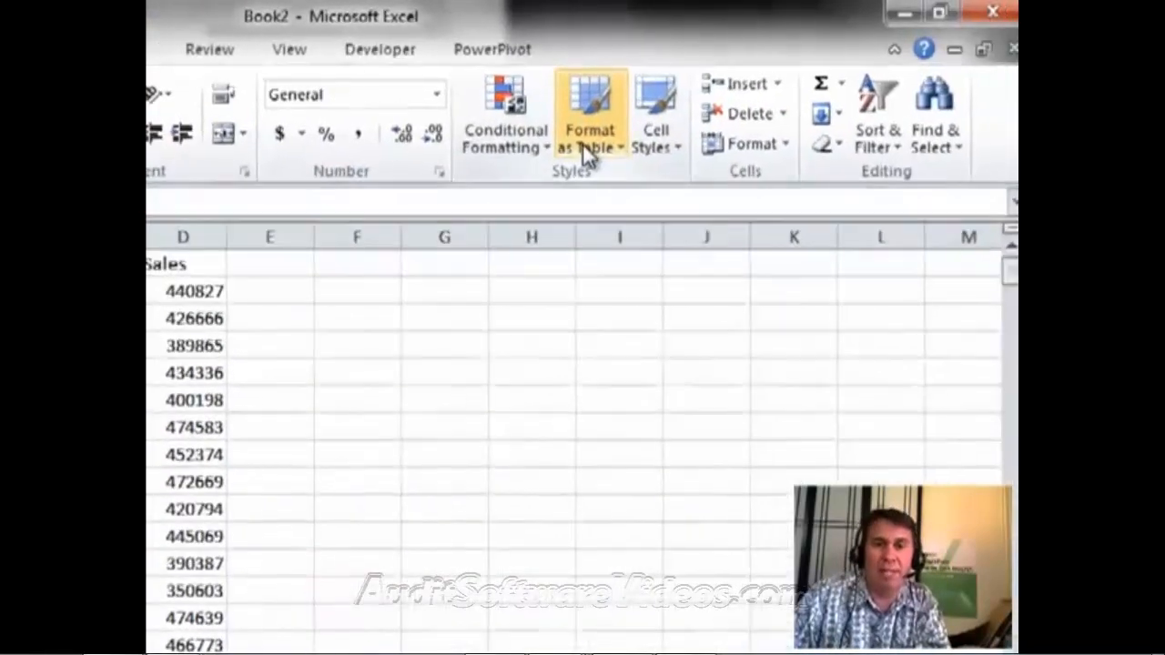
pyautogui.click(582, 143)
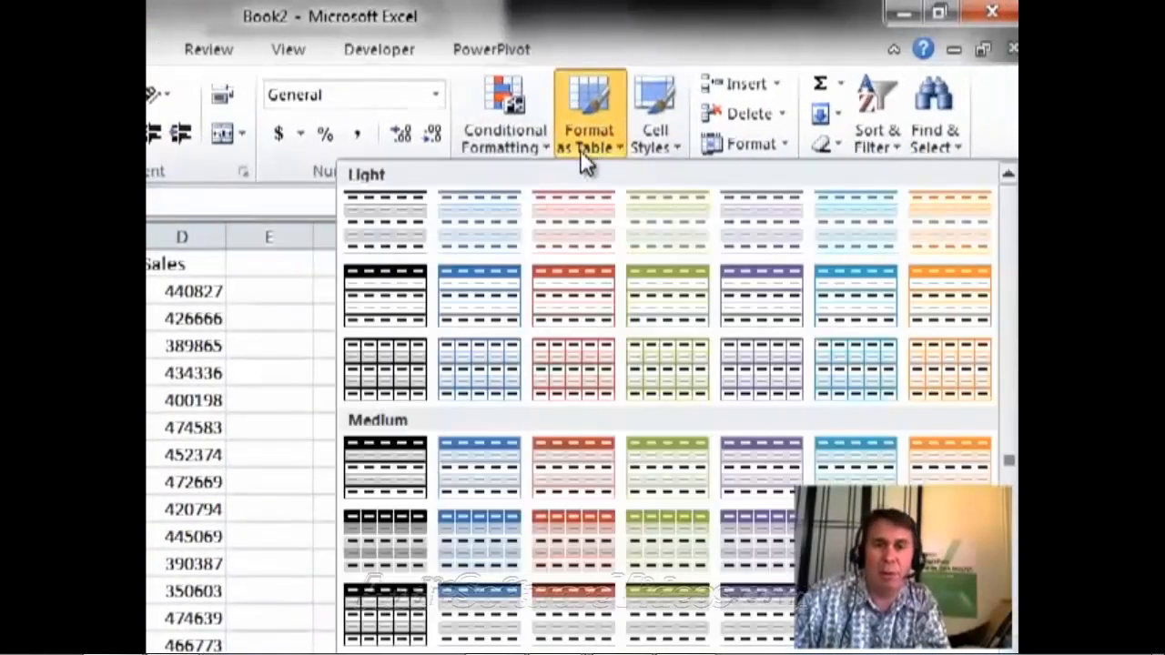
pyautogui.click(387, 219)
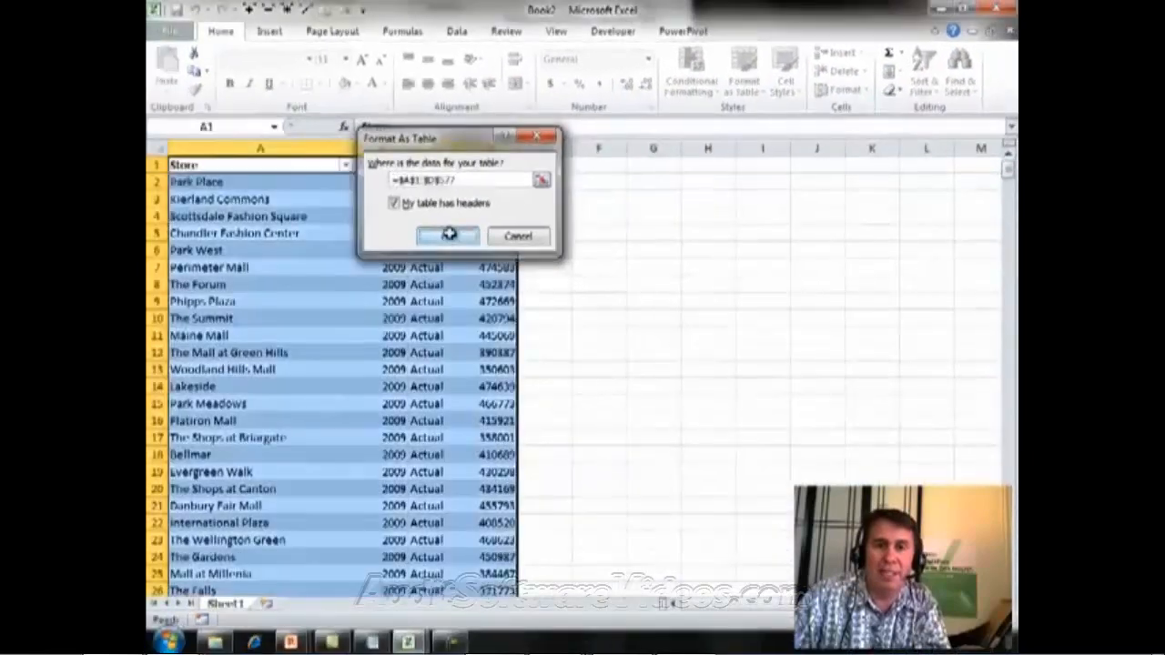
pyautogui.click(115, 378)
# Step: Create a PowerPivot linked table from the store data and insert a single PivotTable from it
pyautogui.click(670, 32)
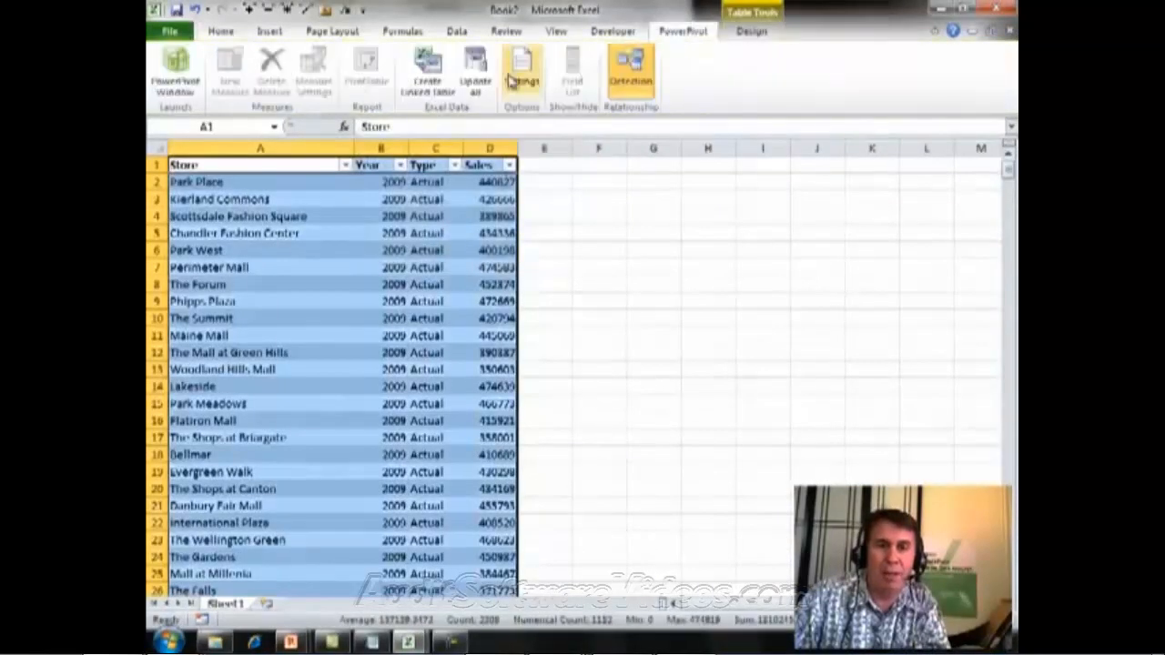
pyautogui.click(427, 71)
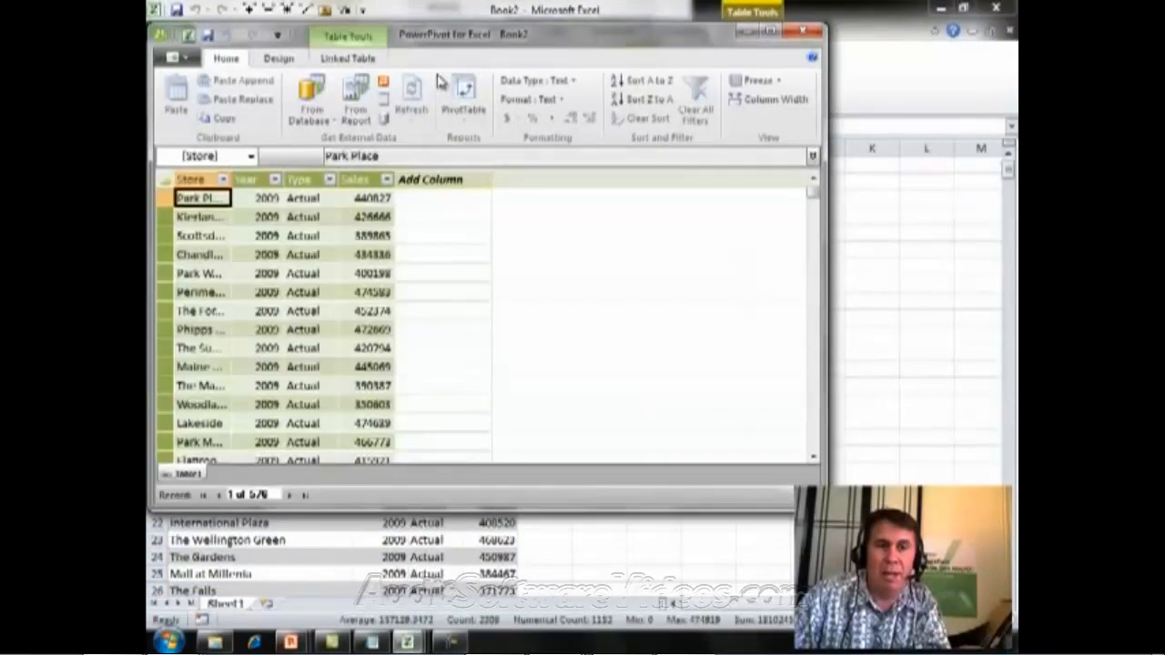
pyautogui.click(464, 113)
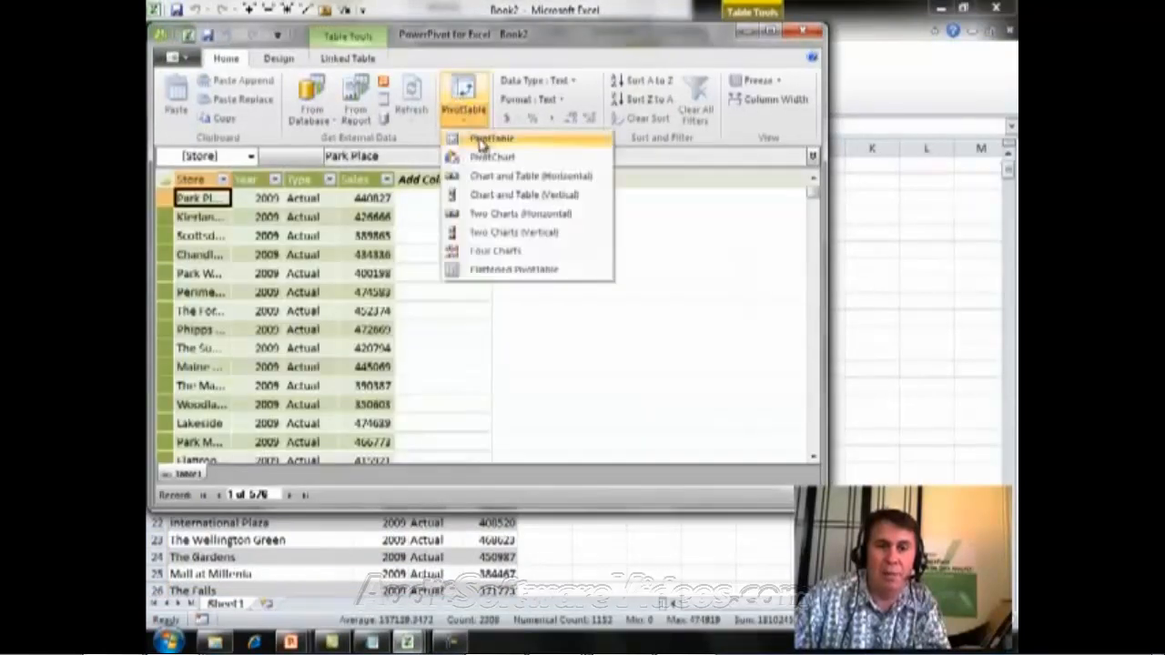
pyautogui.click(478, 138)
pyautogui.click(640, 361)
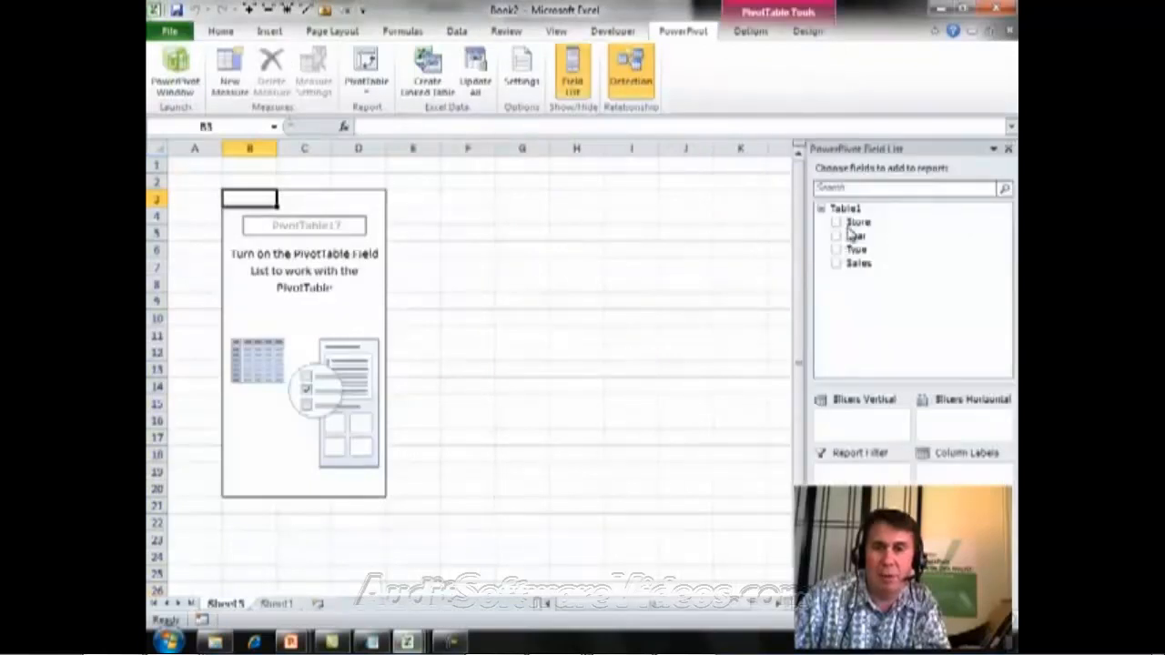
# Step: Add Store as row labels, Sales as values, and Year and Type as column labels of the PowerPivot PivotTable
pyautogui.click(837, 222)
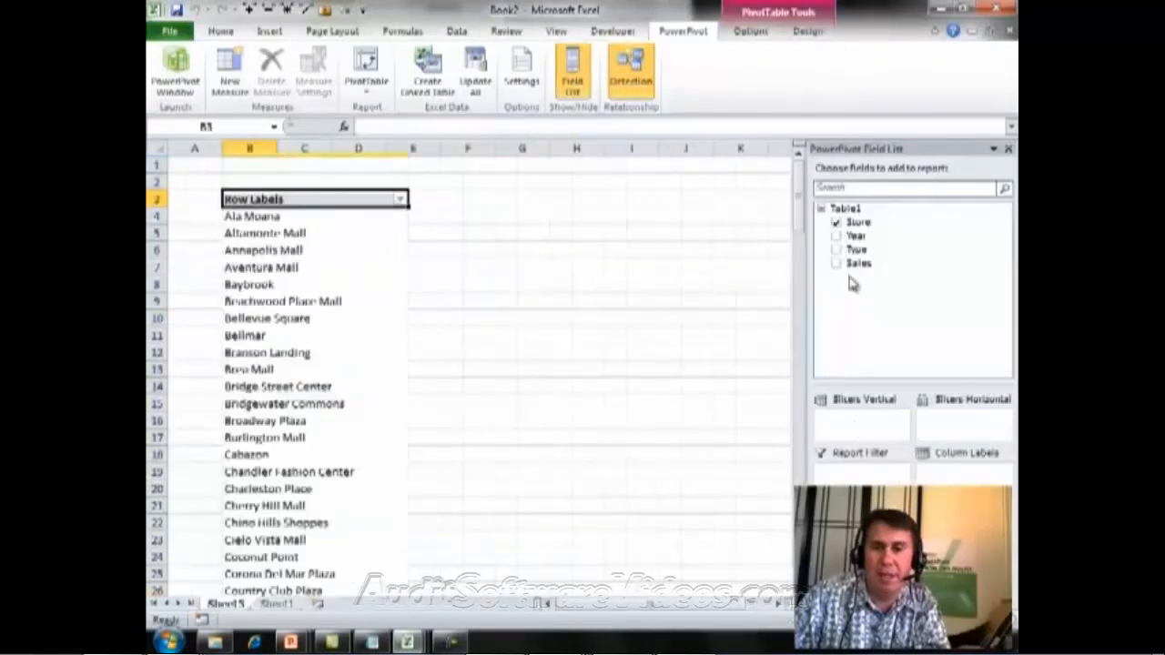
pyautogui.click(837, 264)
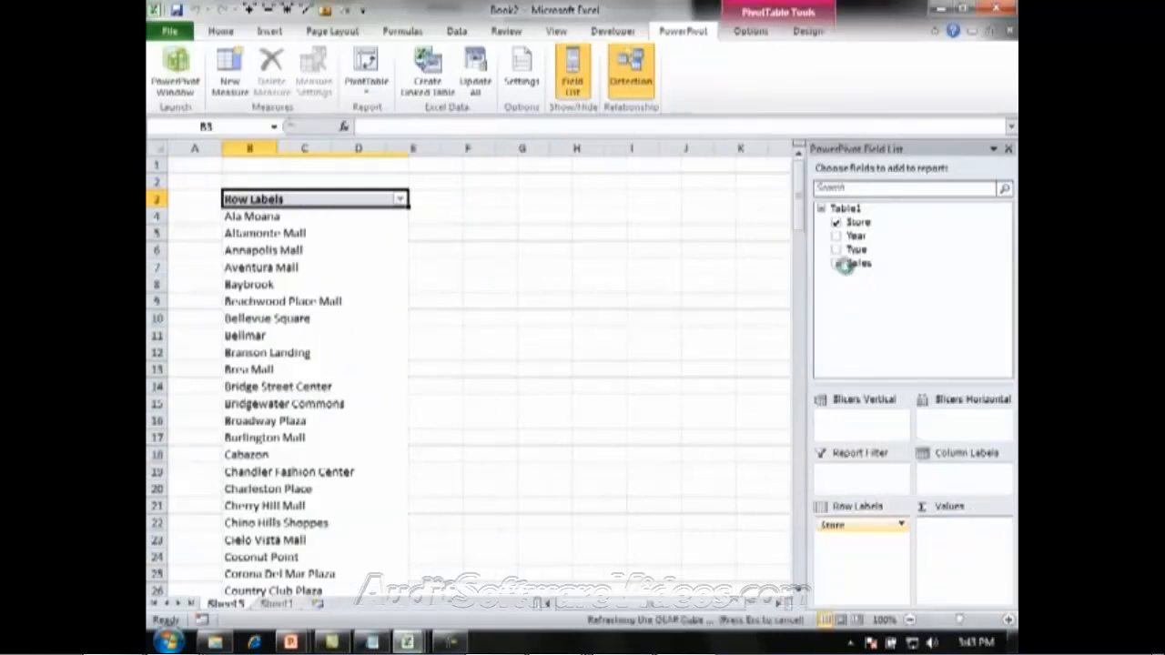
pyautogui.moveTo(856, 238); pyautogui.dragTo(955, 469)
pyautogui.moveTo(859, 251); pyautogui.dragTo(961, 487)
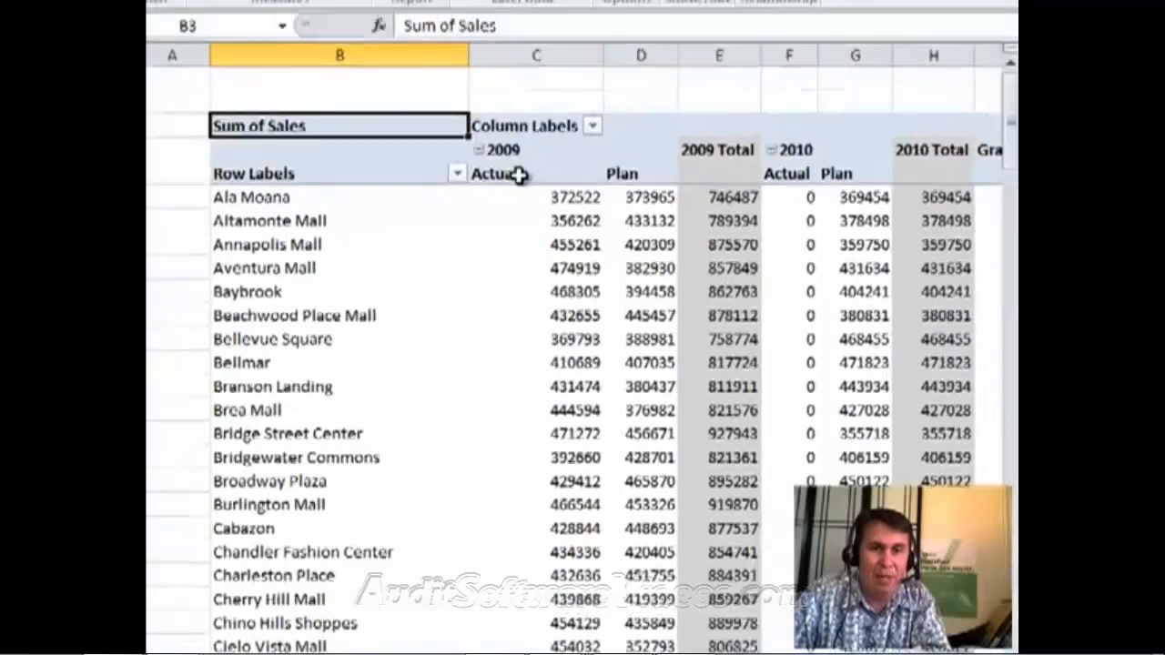
# Step: Start a new set based on the PivotTable's column items and delete its 2009 Plan and 2009 All rows
pyautogui.click(546, 141)
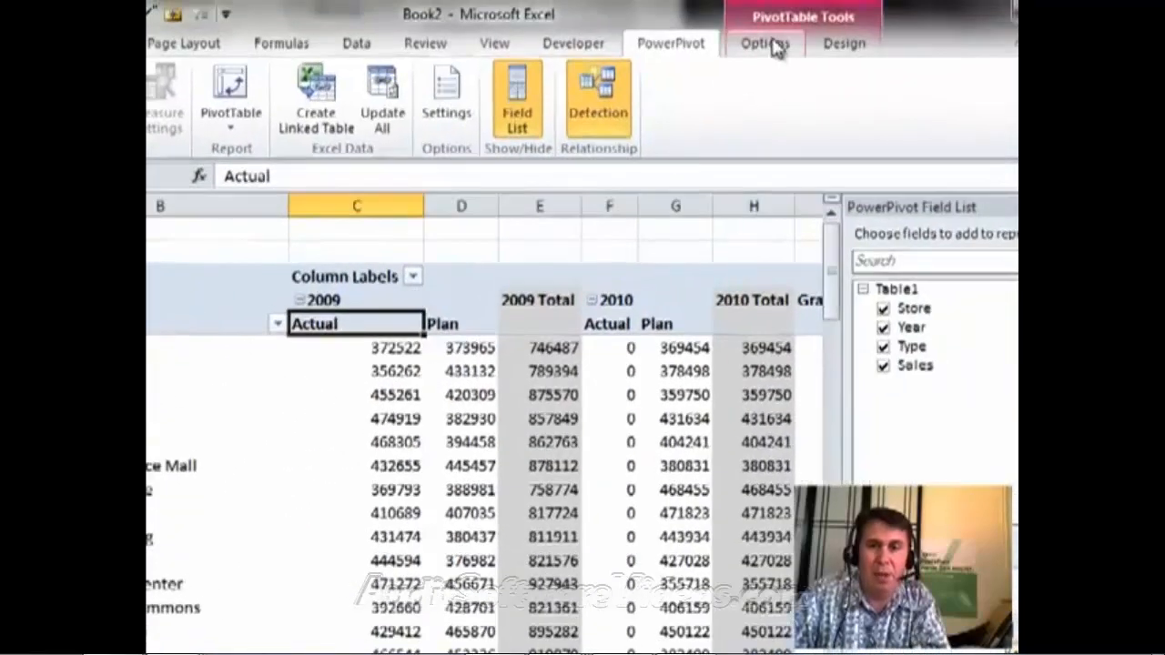
pyautogui.click(783, 29)
pyautogui.click(807, 132)
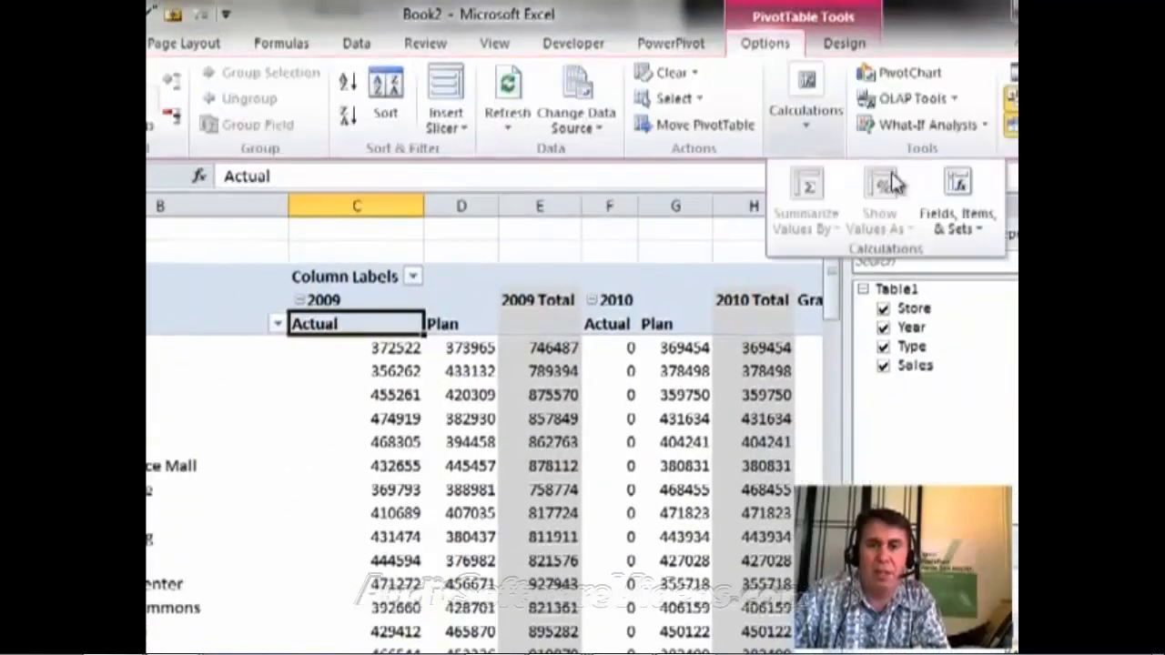
pyautogui.click(949, 211)
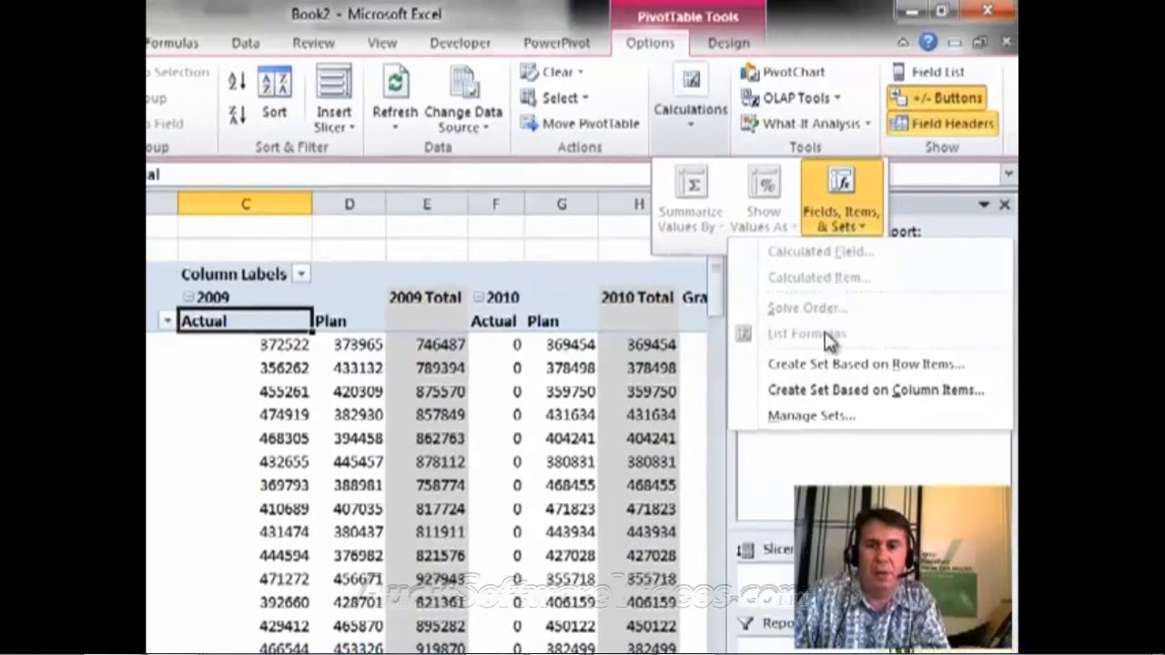
pyautogui.click(806, 390)
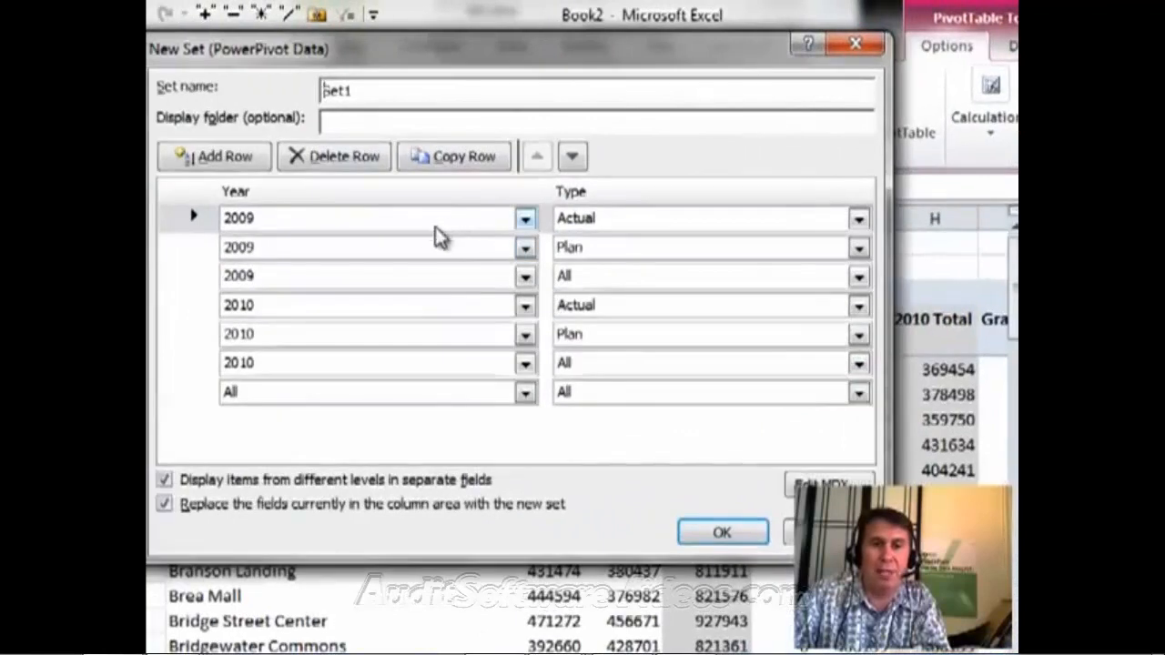
pyautogui.click(193, 252)
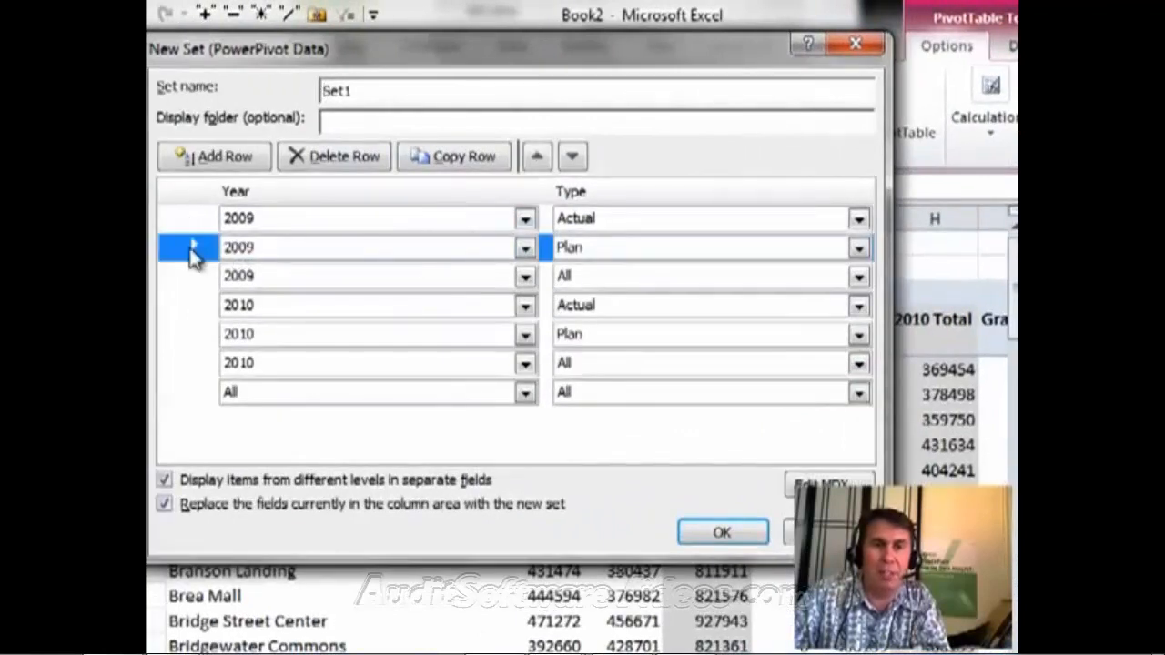
pyautogui.click(326, 159)
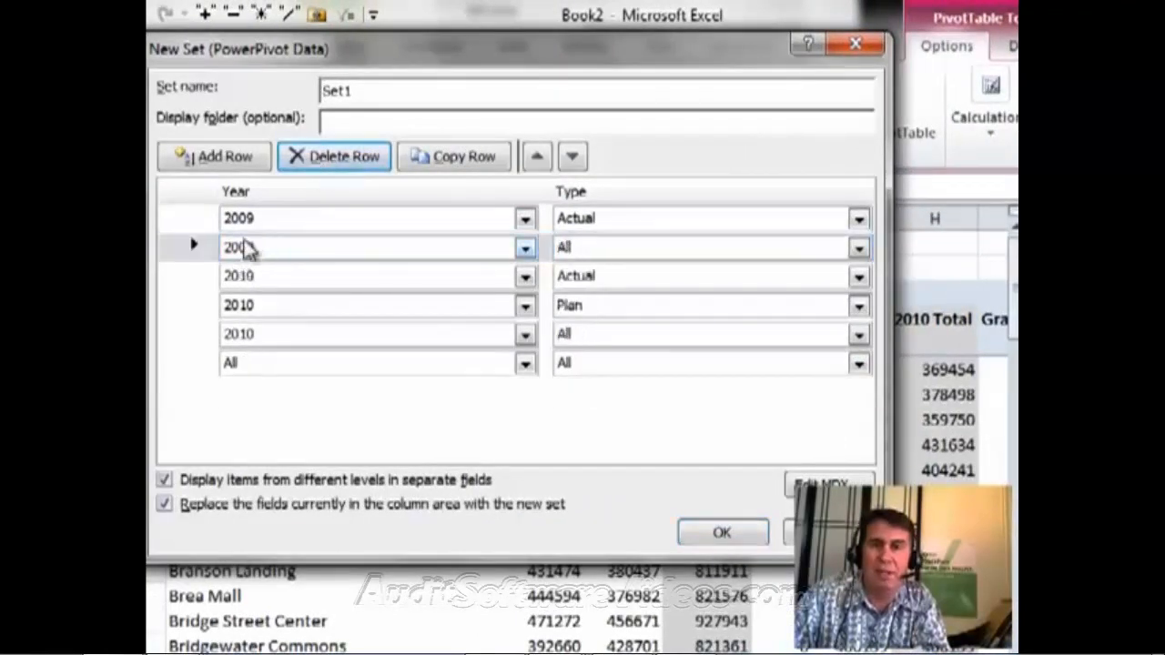
pyautogui.click(193, 248)
pyautogui.click(320, 157)
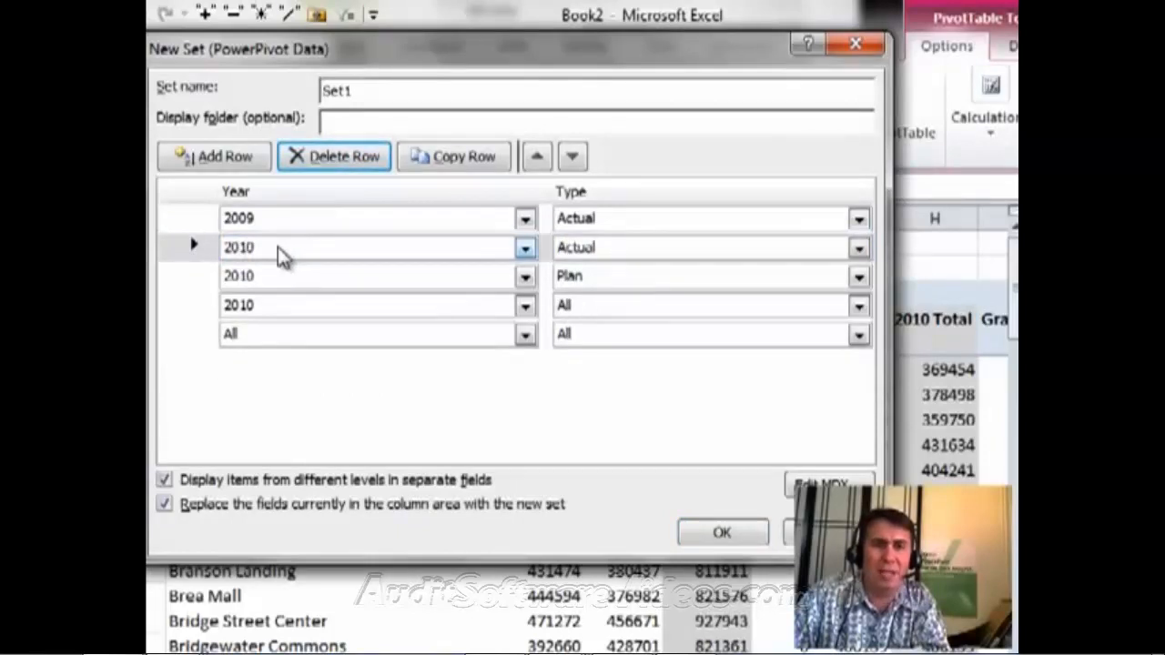
# Step: Delete the 2010 Actual, 2010 All and overall All rows from the set and apply it to the PivotTable
pyautogui.click(362, 162)
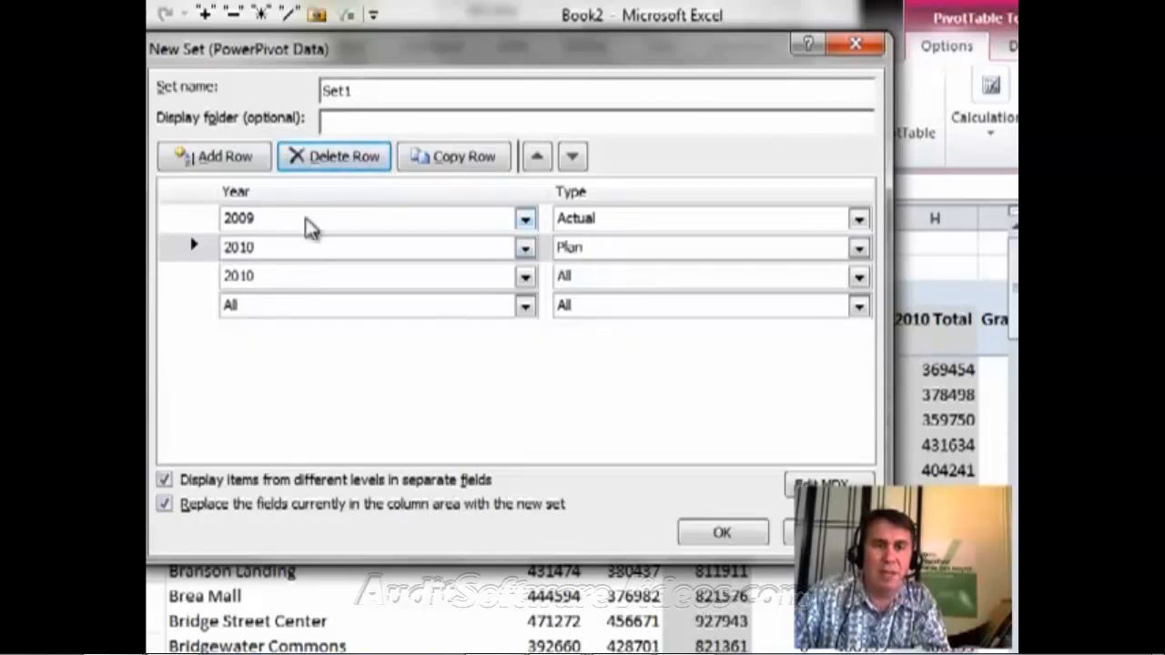
pyautogui.click(200, 280)
pyautogui.click(341, 162)
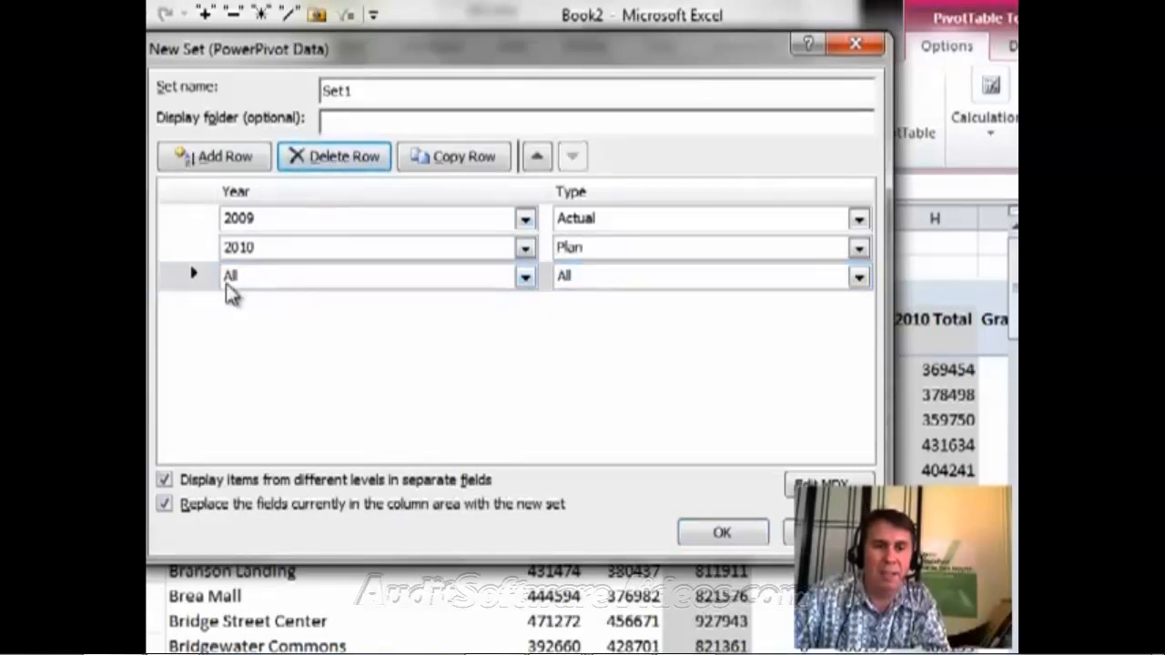
pyautogui.click(338, 164)
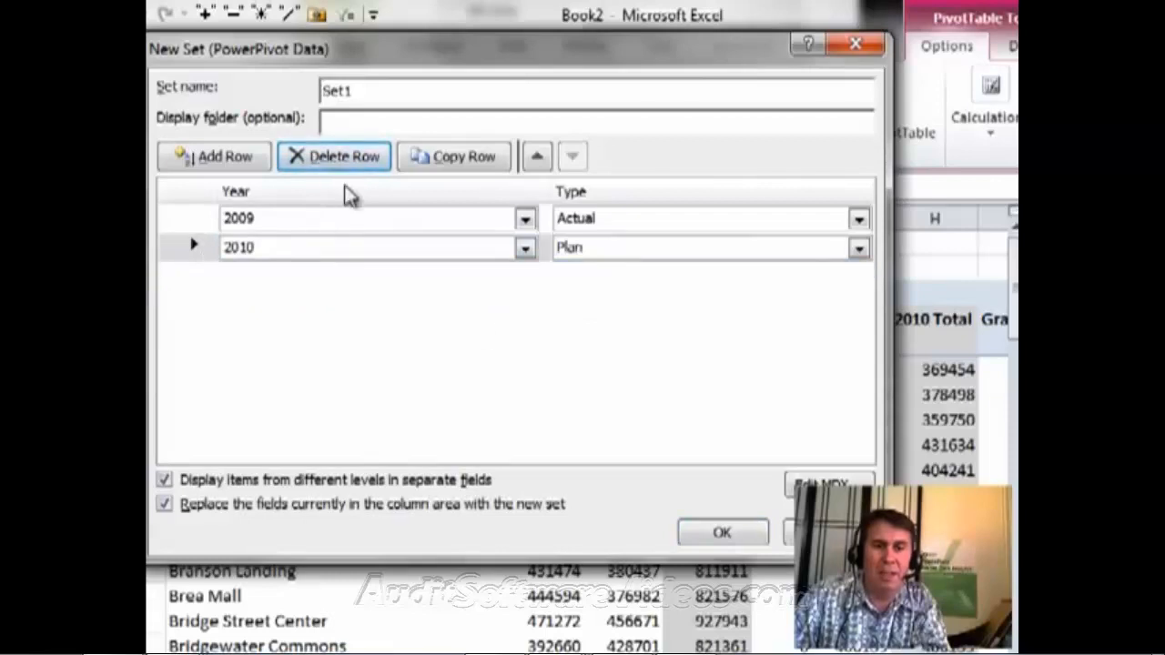
pyautogui.click(707, 535)
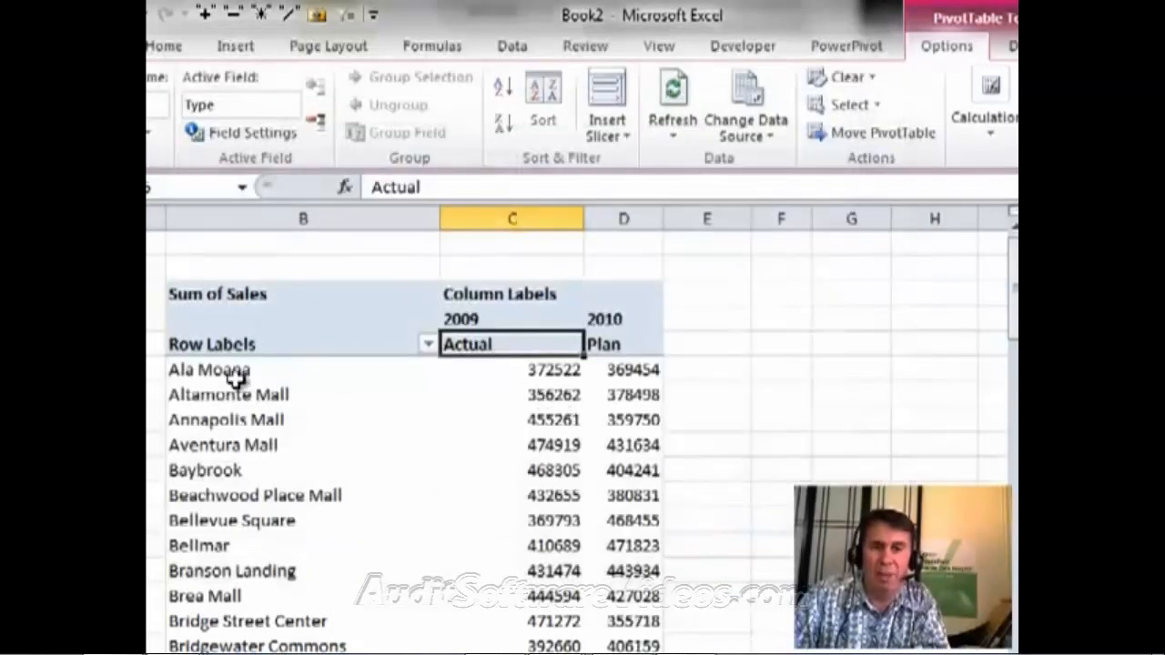
pyautogui.moveTo(511, 388)
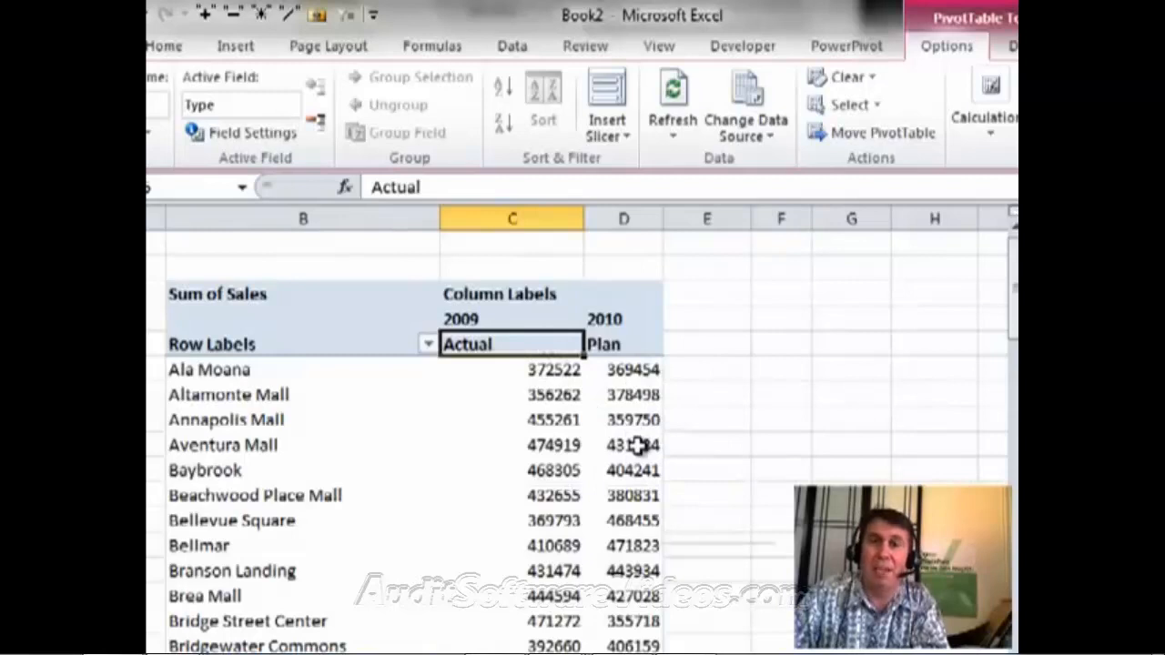
pyautogui.moveTo(638, 446)
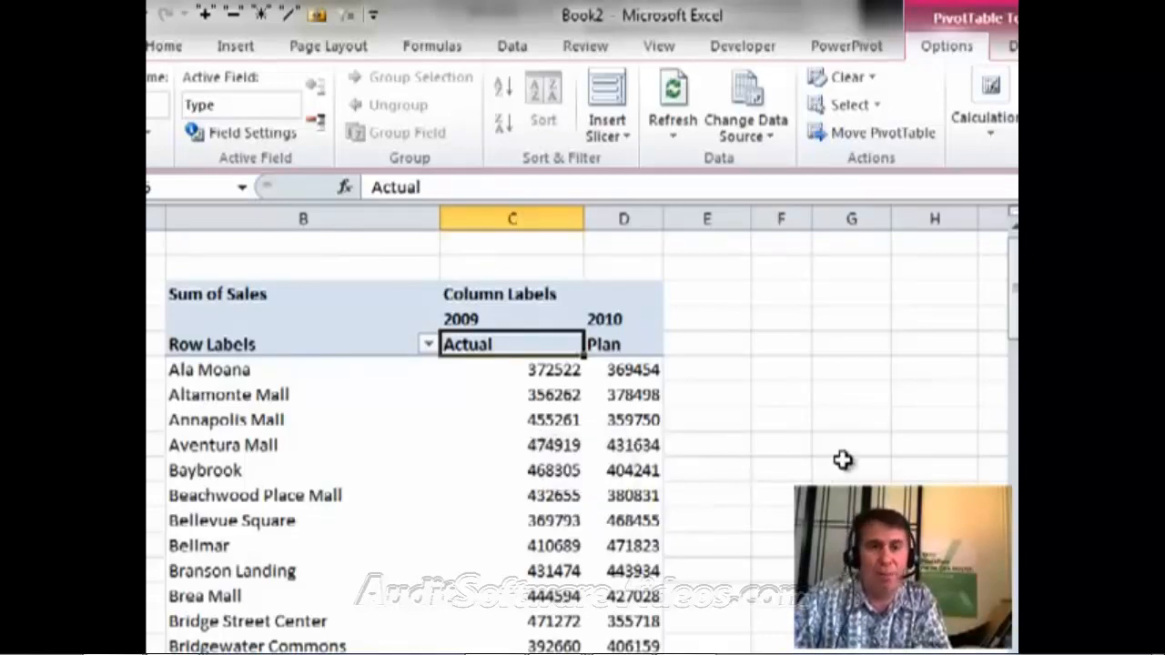
pyautogui.moveTo(570, 375)
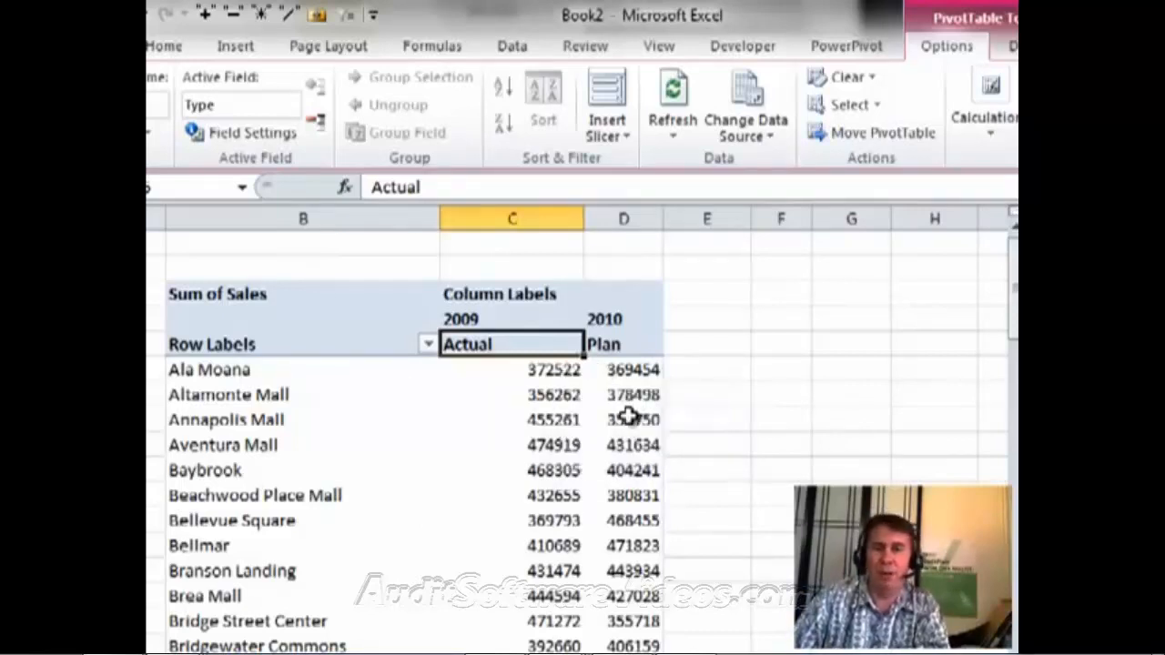
pyautogui.moveTo(630, 416)
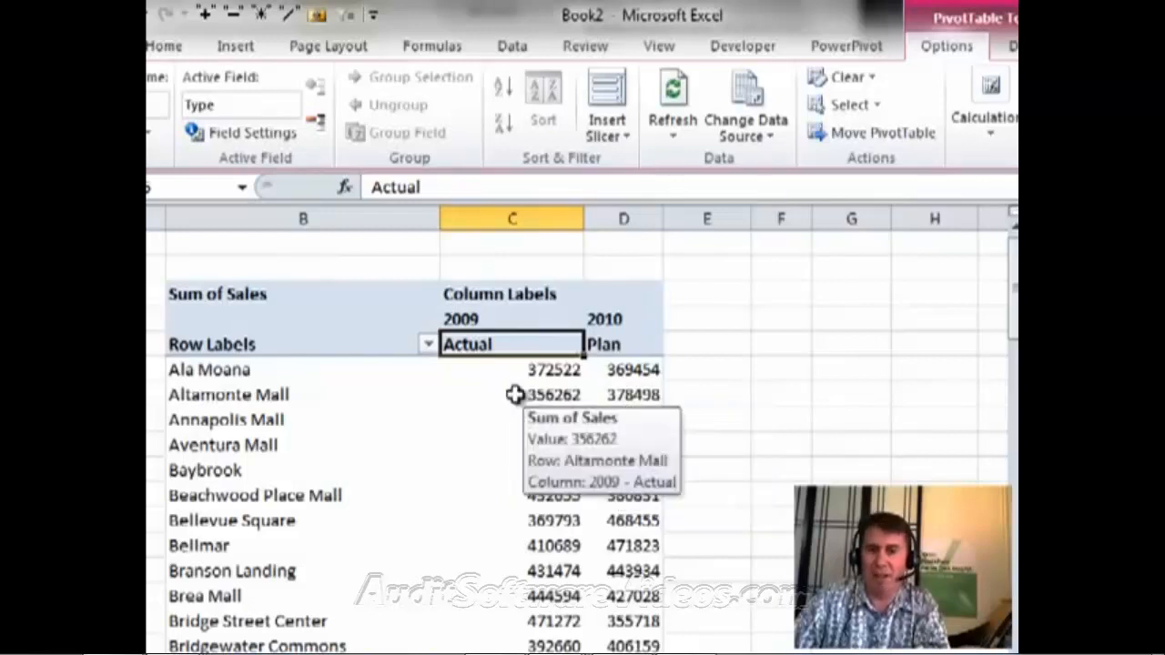